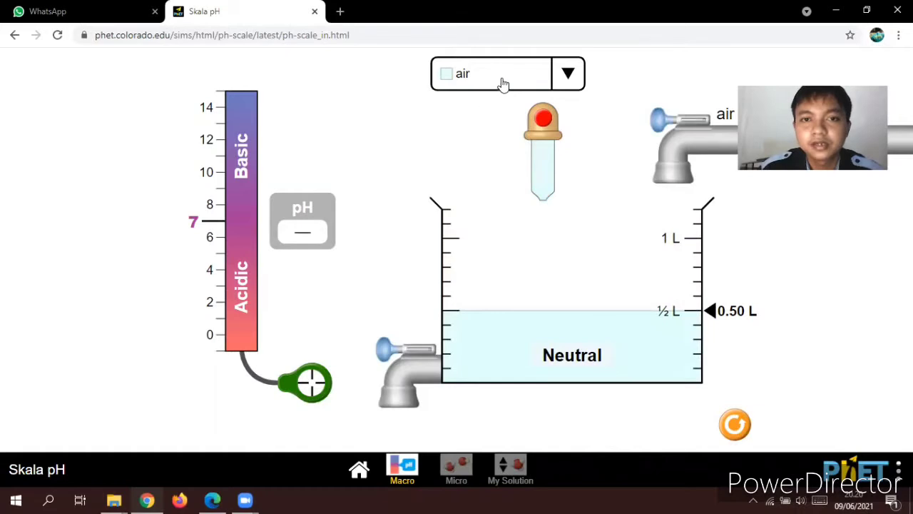
# Fill the beaker with sabun mandi, and measure its pH with the probe while diluting it with water to 1.20 L
pyautogui.click(503, 84)
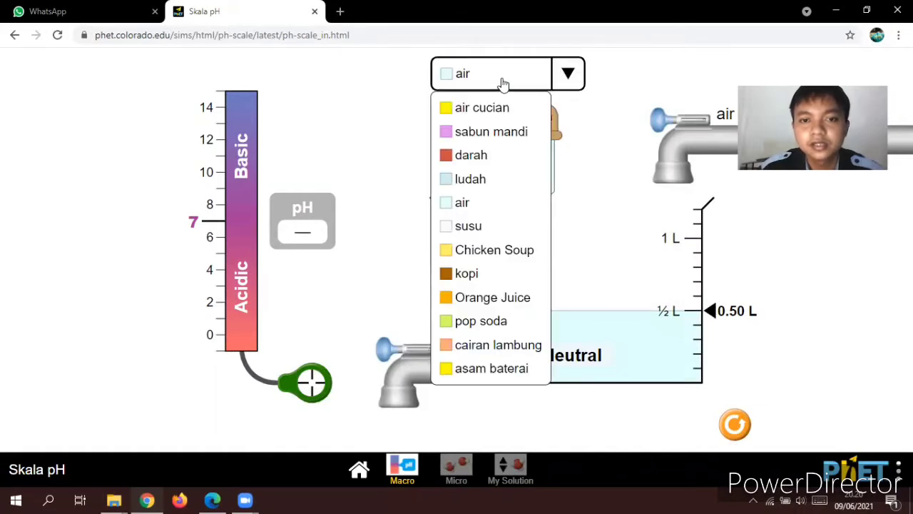
pyautogui.click(503, 84)
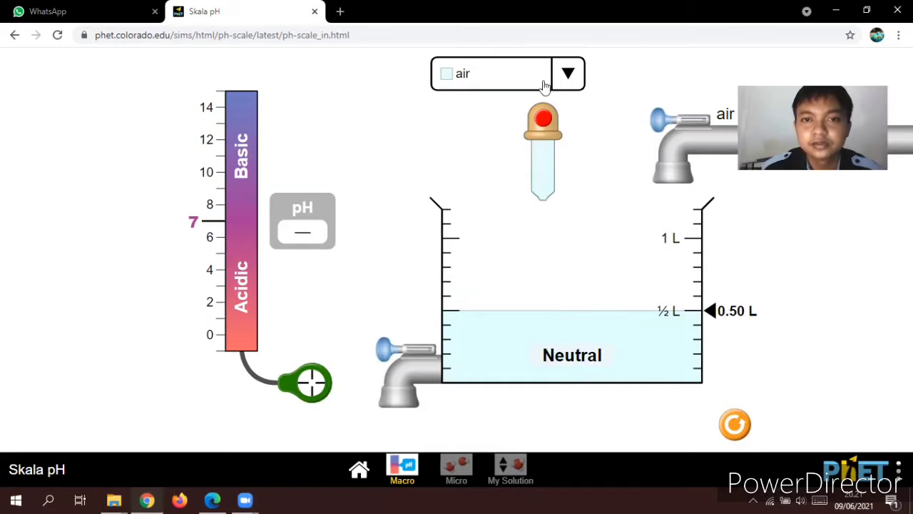
pyautogui.click(520, 84)
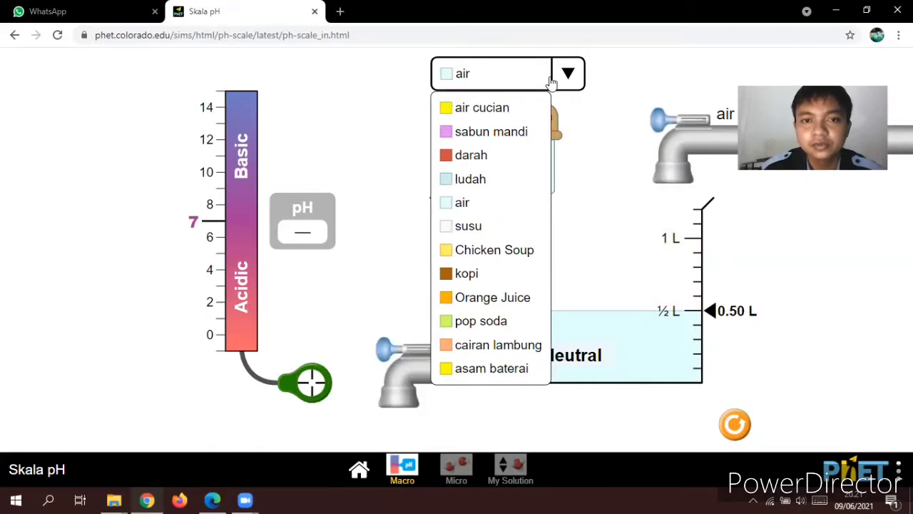
pyautogui.click(528, 131)
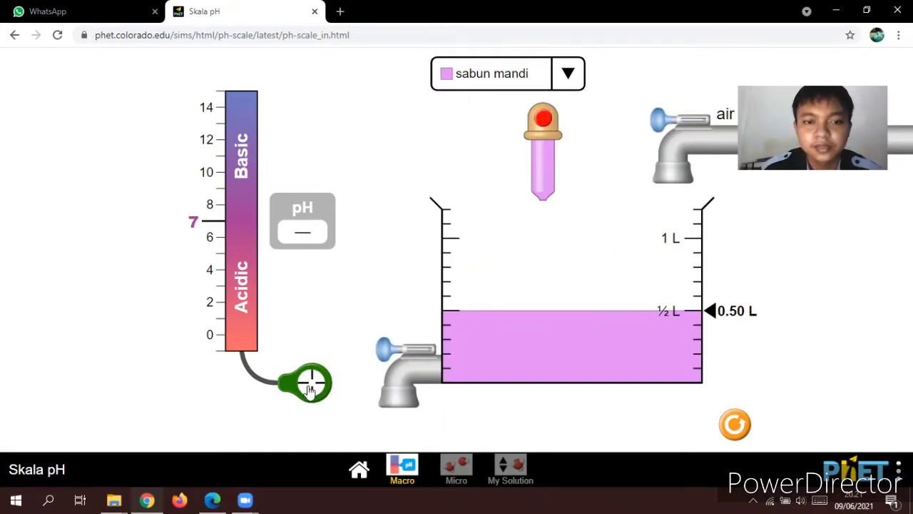
pyautogui.moveTo(309, 389); pyautogui.dragTo(538, 345)
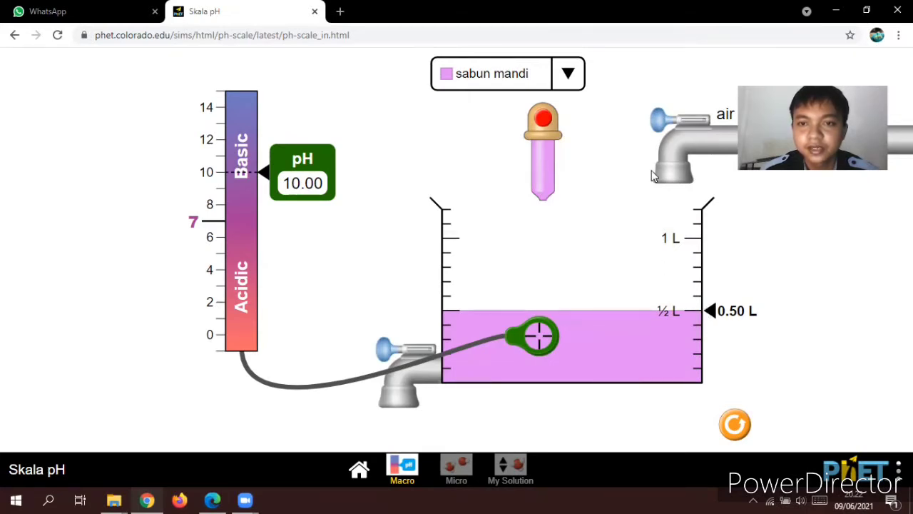
pyautogui.moveTo(657, 118); pyautogui.dragTo(636, 120)
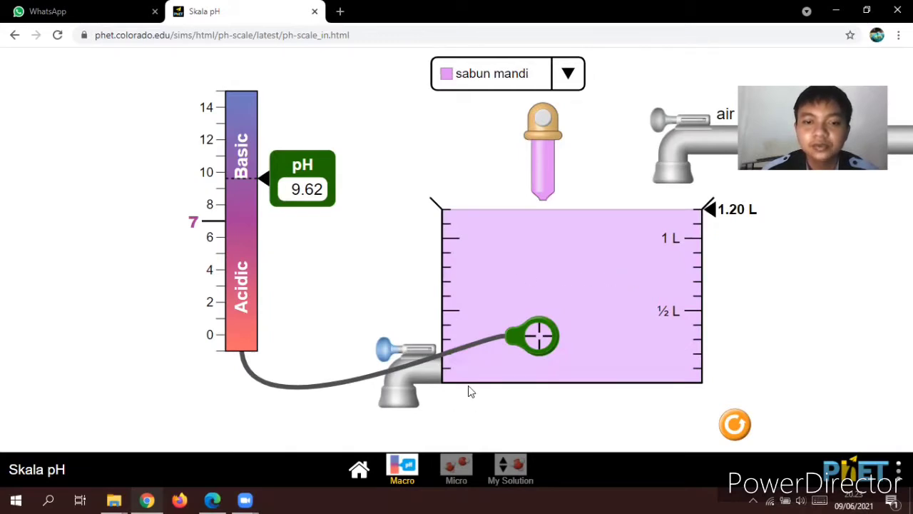
# Reset the Macro experiment, and measure the pH of cairan lambung with the probe while diluting it with water to 1.20 L
pyautogui.click(736, 423)
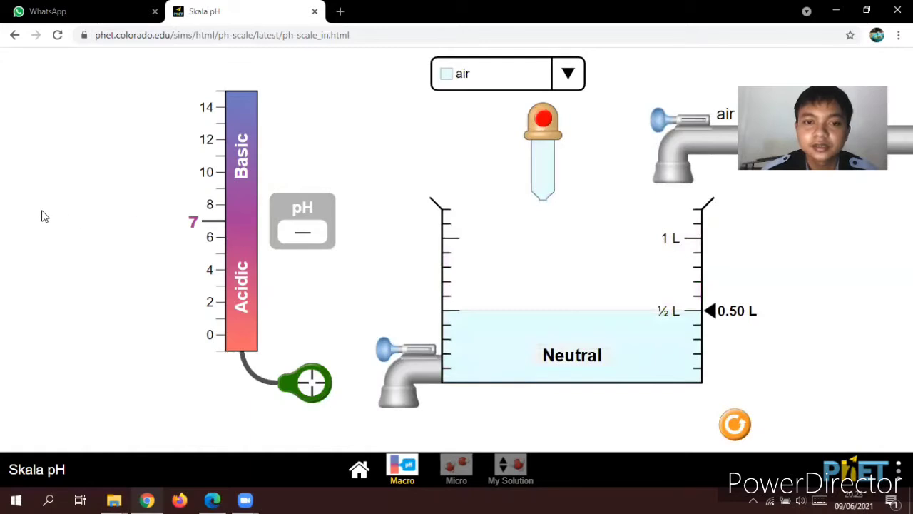
pyautogui.click(497, 71)
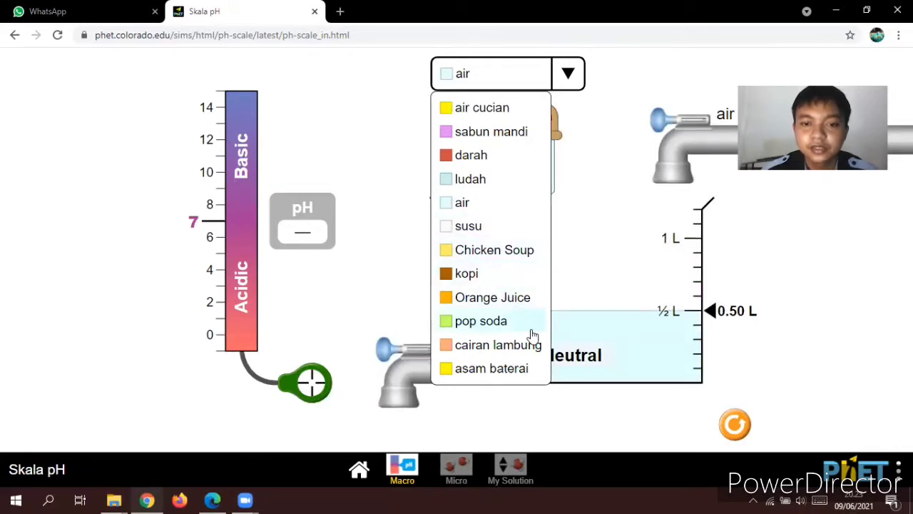
pyautogui.click(483, 347)
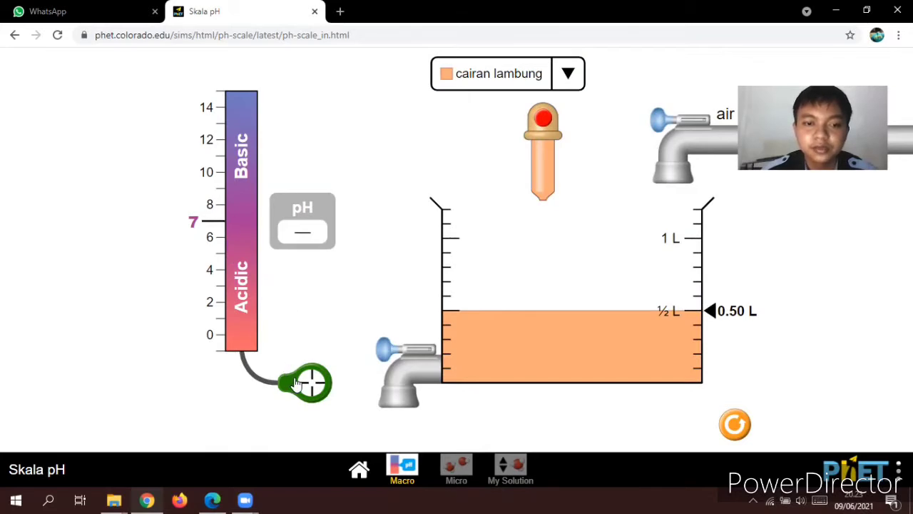
pyautogui.moveTo(297, 383); pyautogui.dragTo(519, 338)
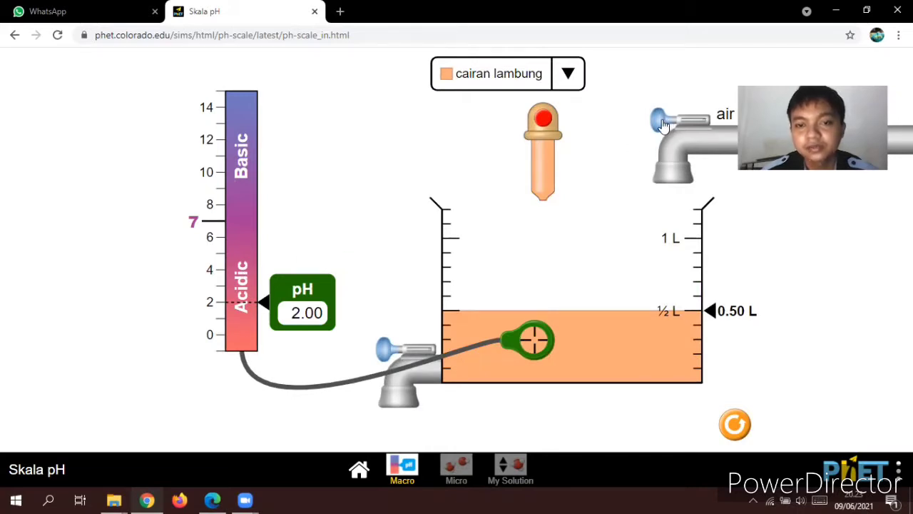
pyautogui.moveTo(663, 125); pyautogui.dragTo(612, 140)
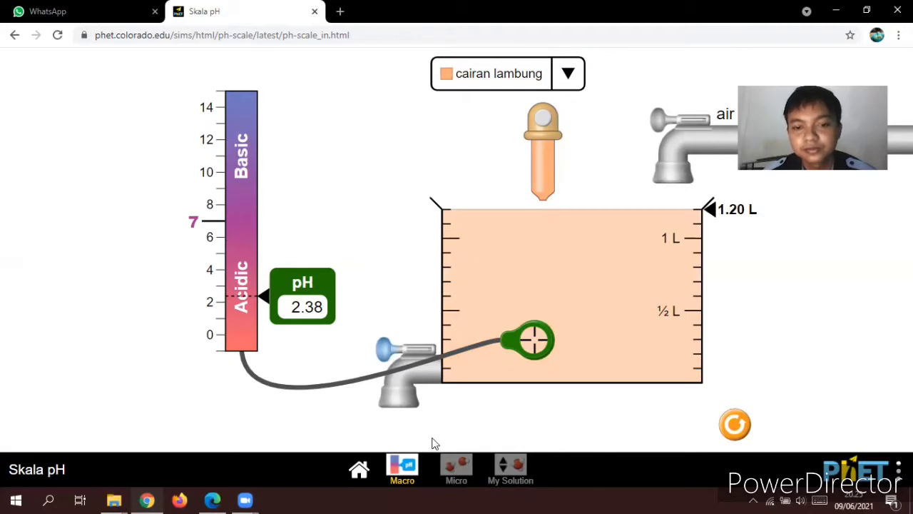
# Switch to the Micro screen, reset it and choose sabun mandi as the solution
pyautogui.click(457, 471)
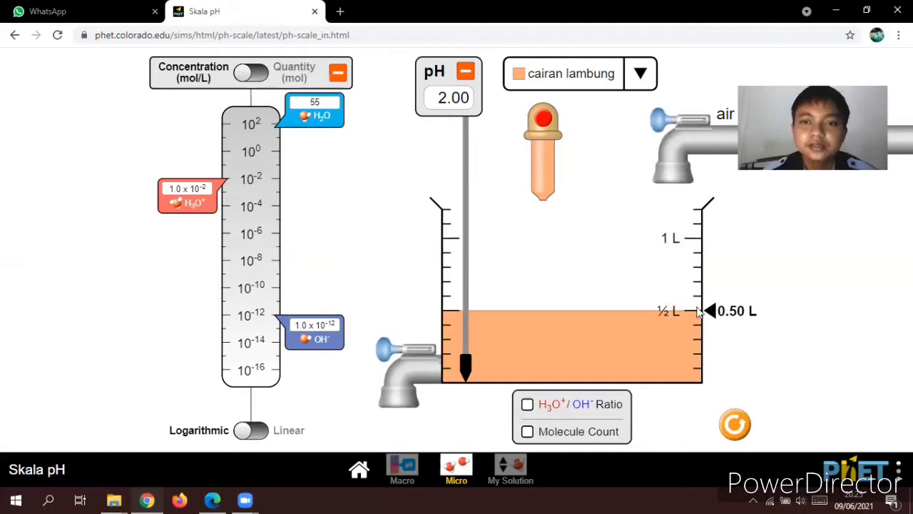
pyautogui.click(735, 420)
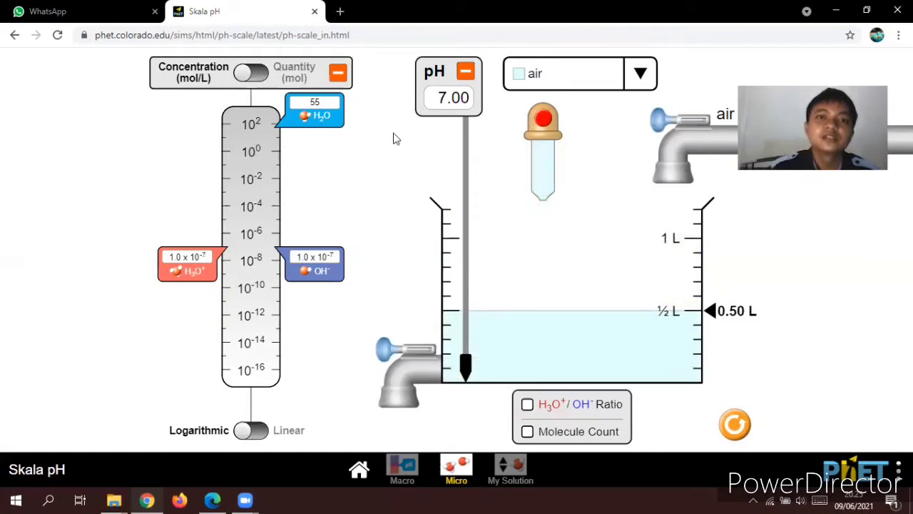
pyautogui.click(556, 79)
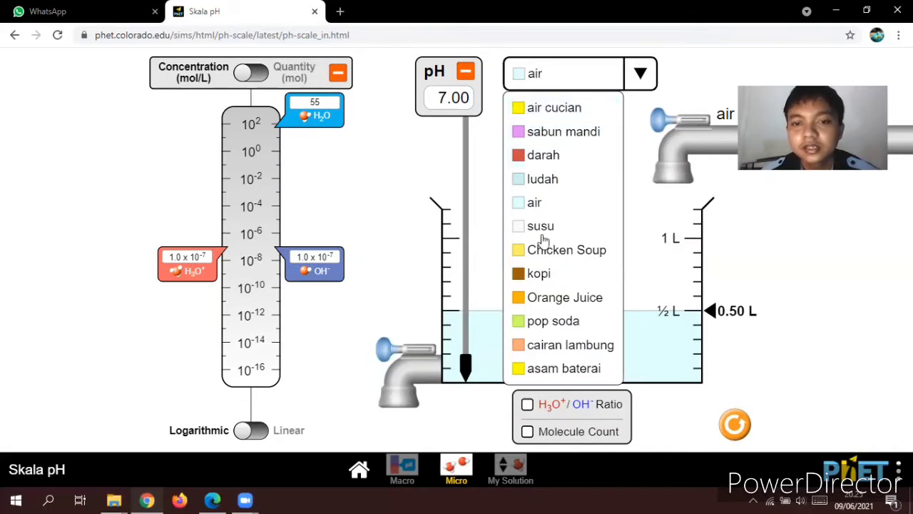
pyautogui.click(586, 80)
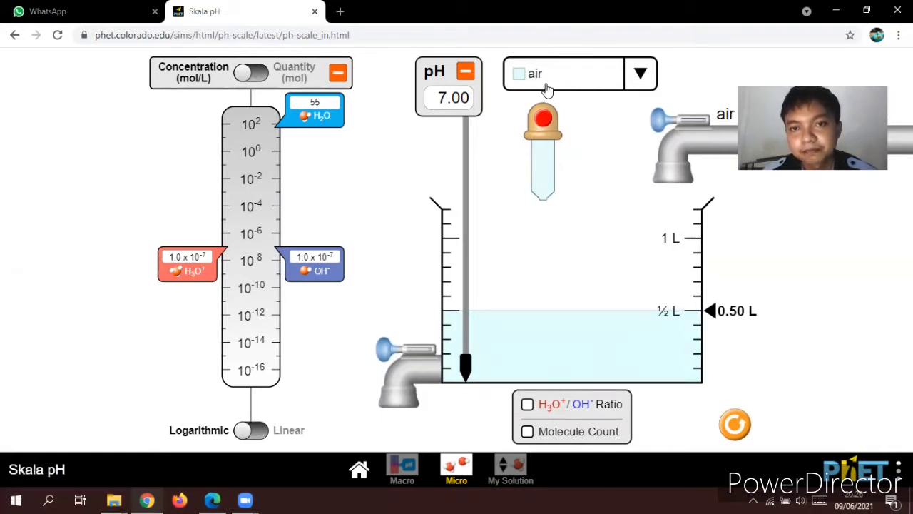
pyautogui.click(577, 85)
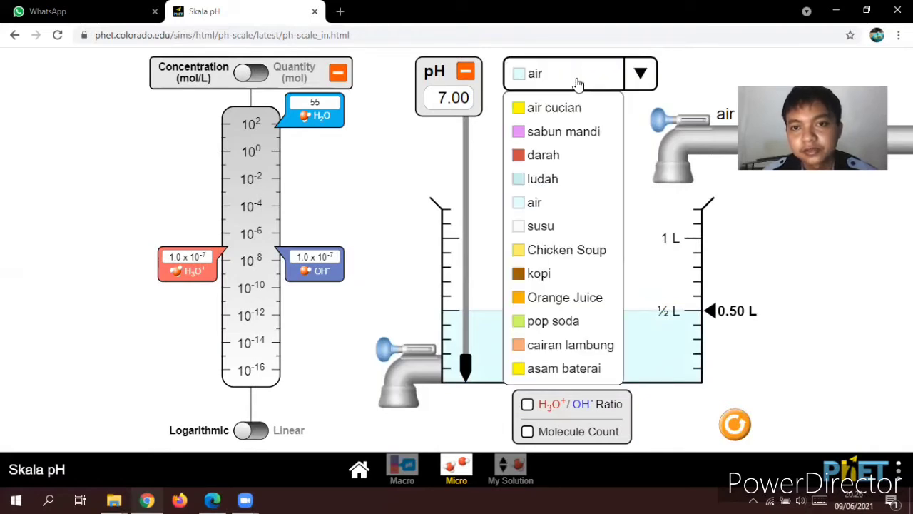
pyautogui.click(583, 132)
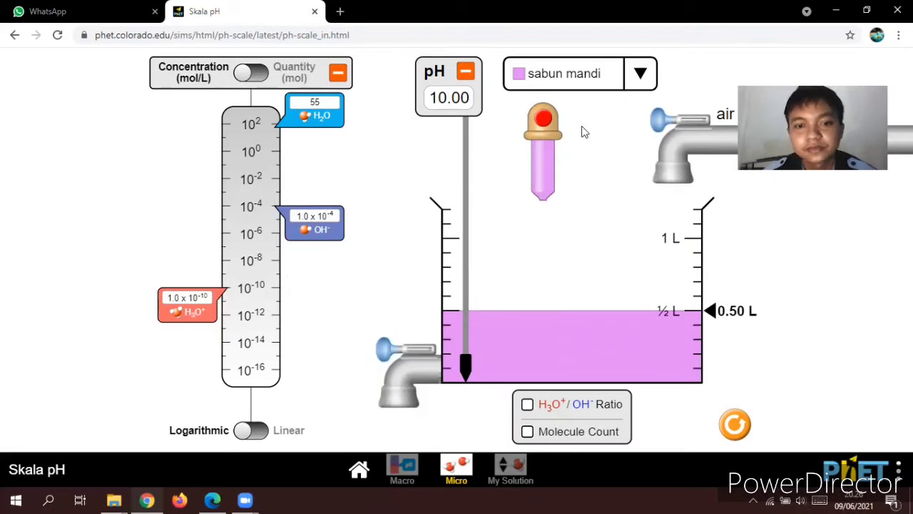
# Show the H3O+/OH- ratio and the molecule count, and dilute the sabun mandi with water to 1.20 L
pyautogui.click(527, 405)
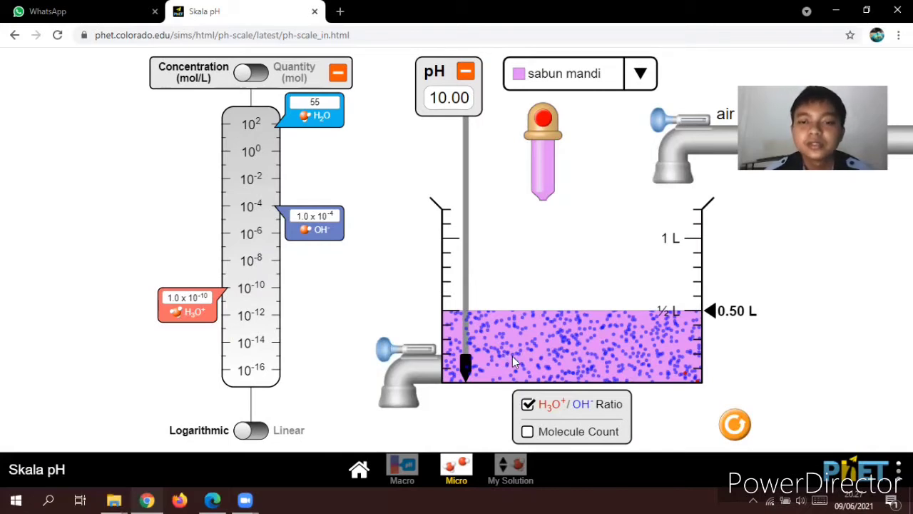
pyautogui.click(527, 431)
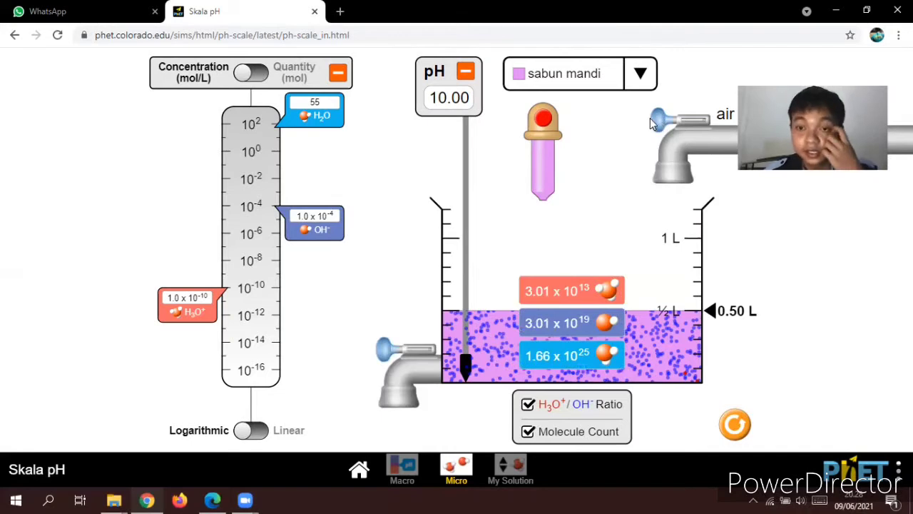
pyautogui.moveTo(662, 120); pyautogui.dragTo(629, 122)
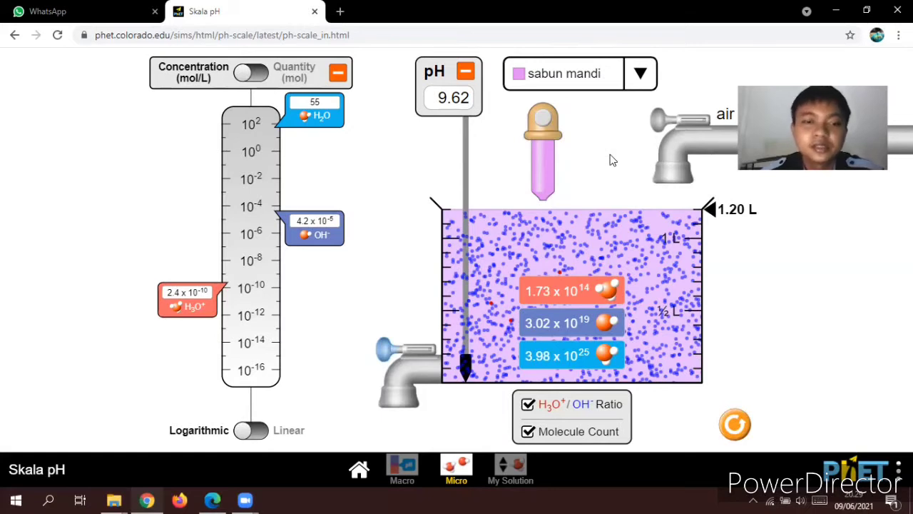
# Change the Micro solution to cairan lambung and dilute it with water
pyautogui.click(560, 84)
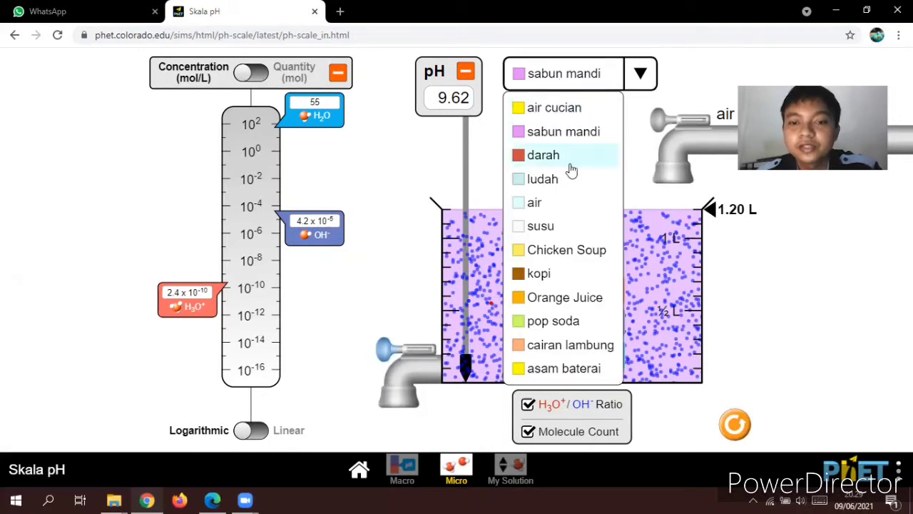
pyautogui.click(577, 345)
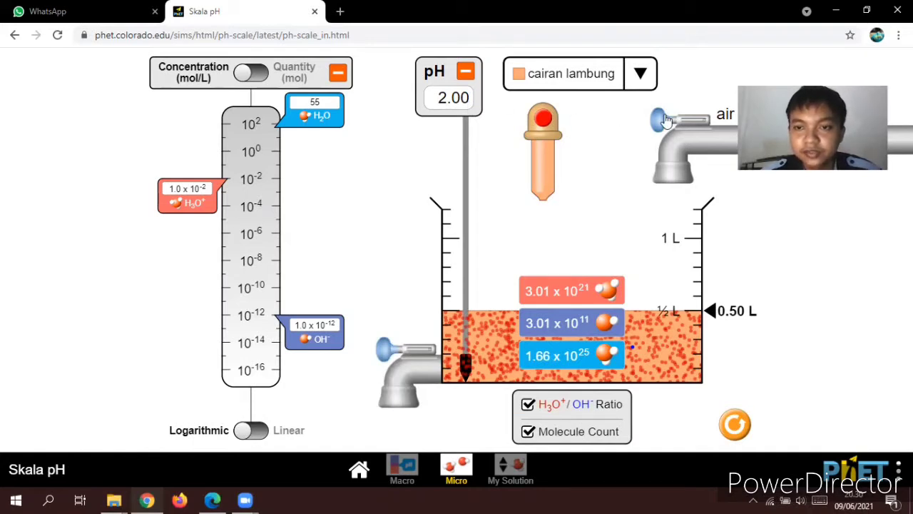
pyautogui.moveTo(665, 120); pyautogui.dragTo(637, 128)
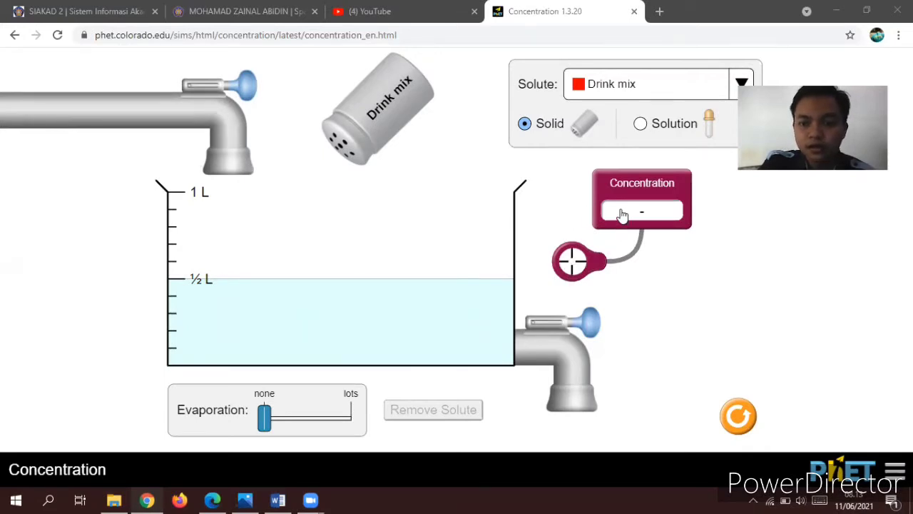
# Try out the Concentration simulation's probe, solute list, solid and solution forms and evaporation control, and reset the simulation
pyautogui.moveTo(579, 271); pyautogui.dragTo(605, 275)
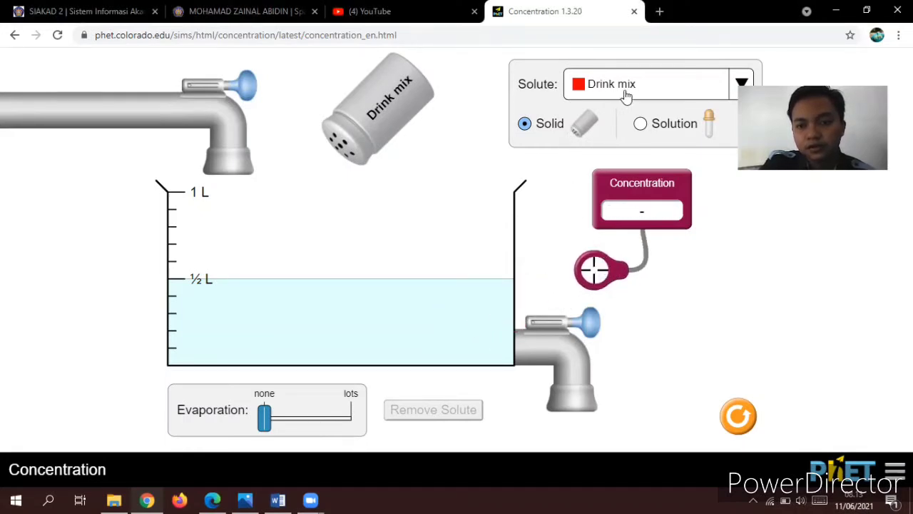
pyautogui.click(677, 88)
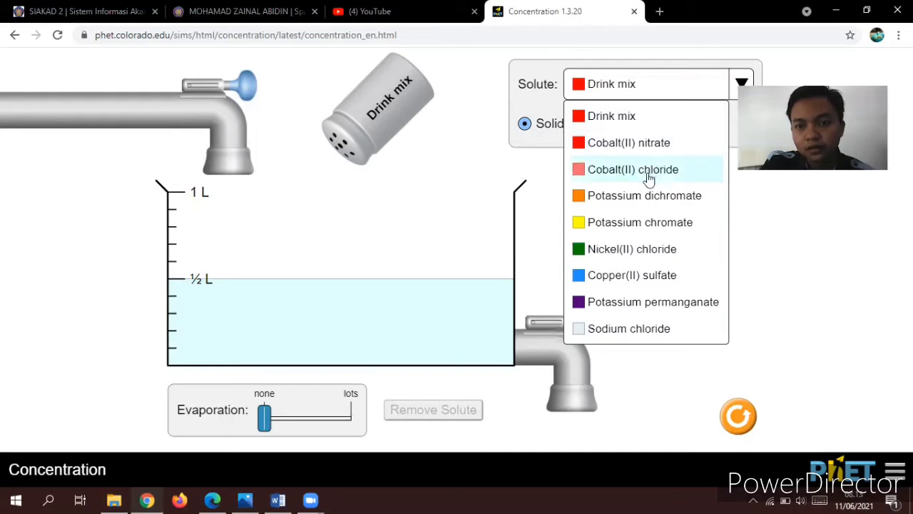
pyautogui.click(550, 230)
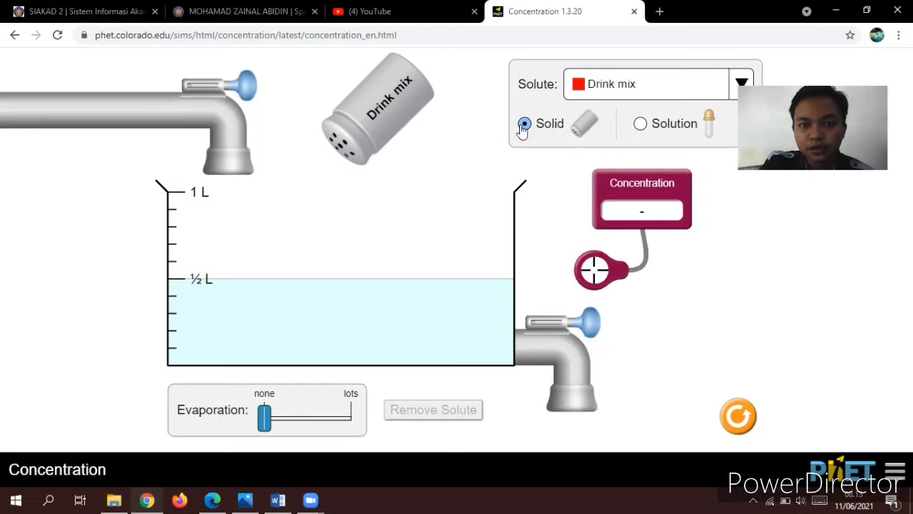
pyautogui.click(638, 125)
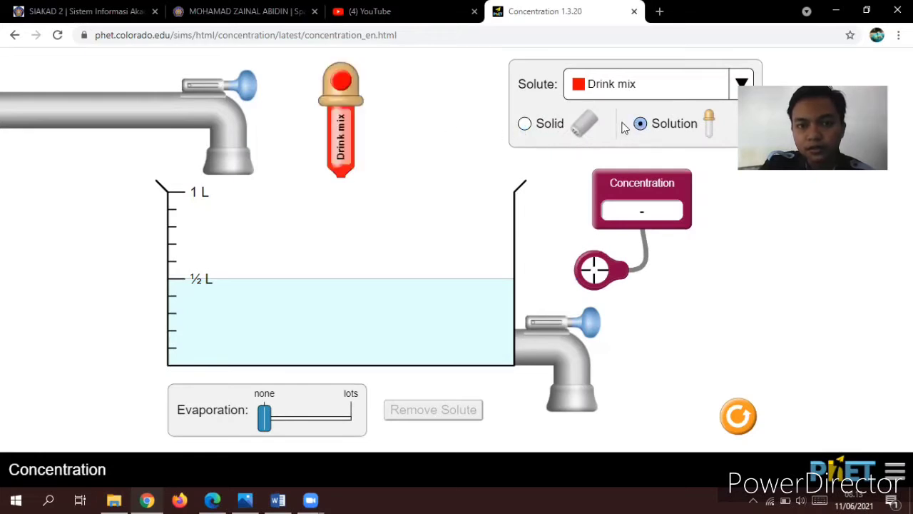
pyautogui.click(528, 128)
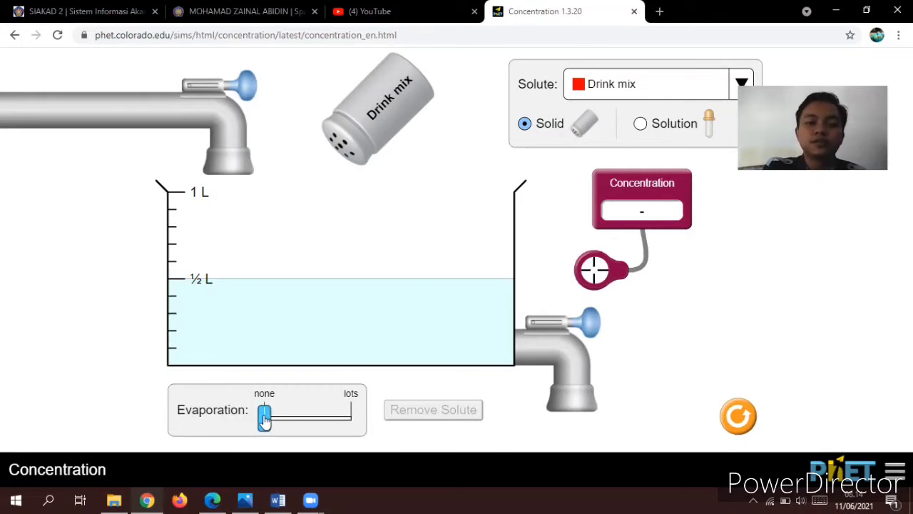
pyautogui.moveTo(264, 419); pyautogui.dragTo(271, 420)
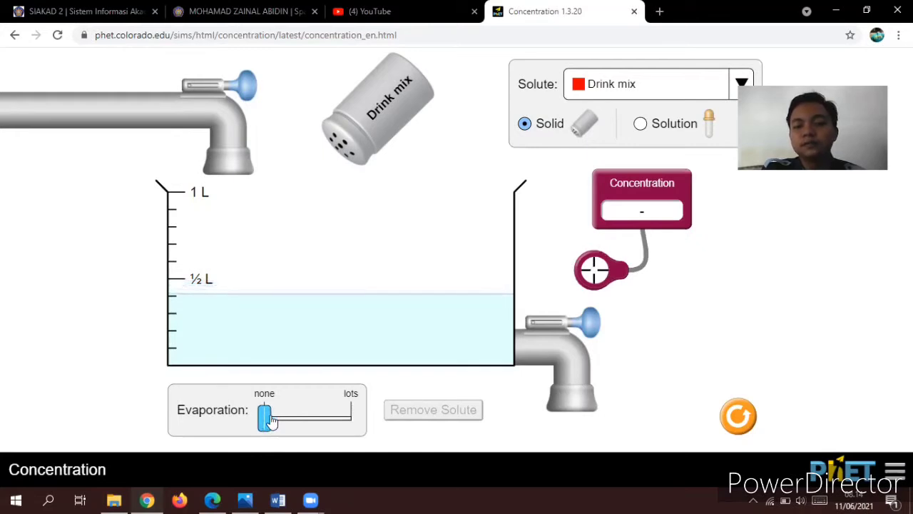
pyautogui.click(749, 418)
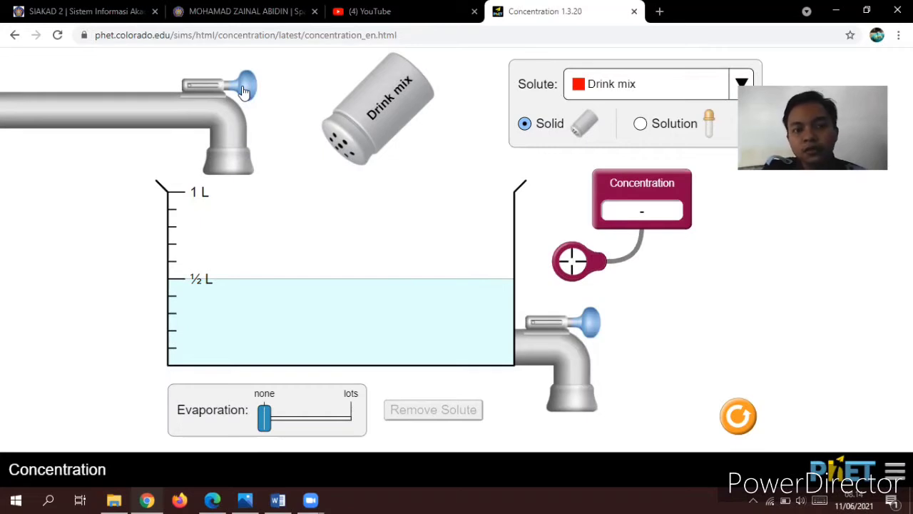
# Fill the beaker with water to the 1 L mark and place the concentration probe in it
pyautogui.moveTo(244, 91); pyautogui.dragTo(305, 90)
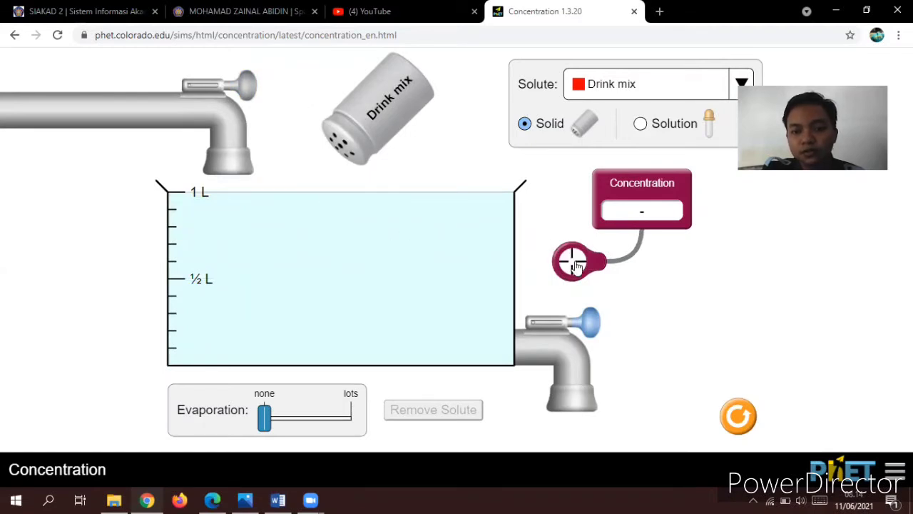
pyautogui.moveTo(577, 266); pyautogui.dragTo(465, 291)
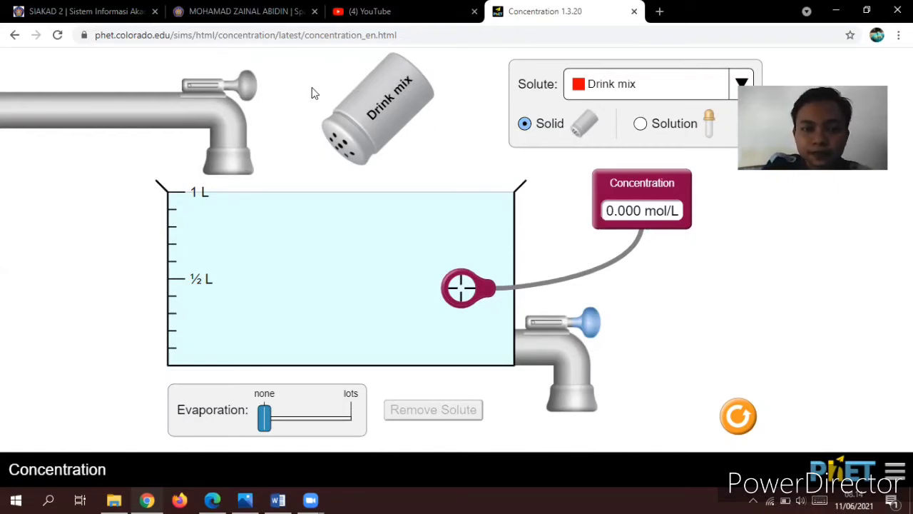
# Keep Drink mix as the solute and shake the solid into the water to a concentration of 2.000 mol/L
pyautogui.click(645, 91)
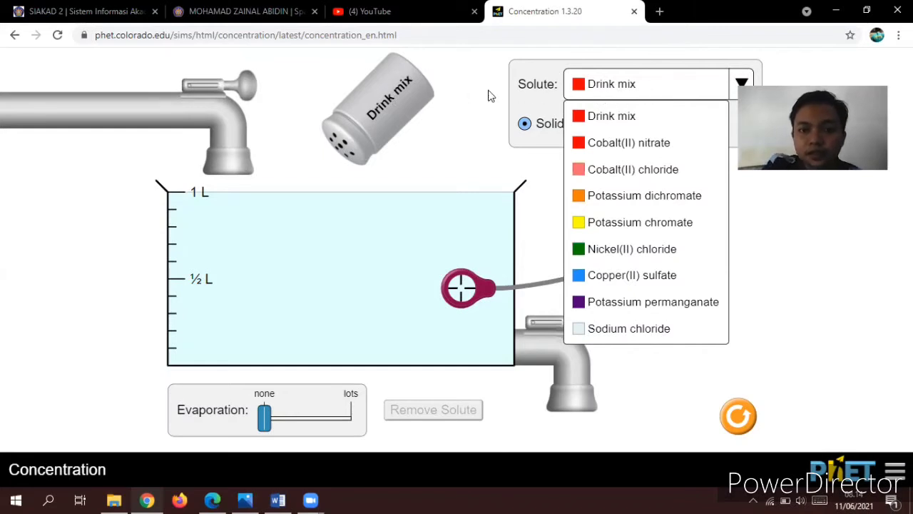
pyautogui.click(663, 115)
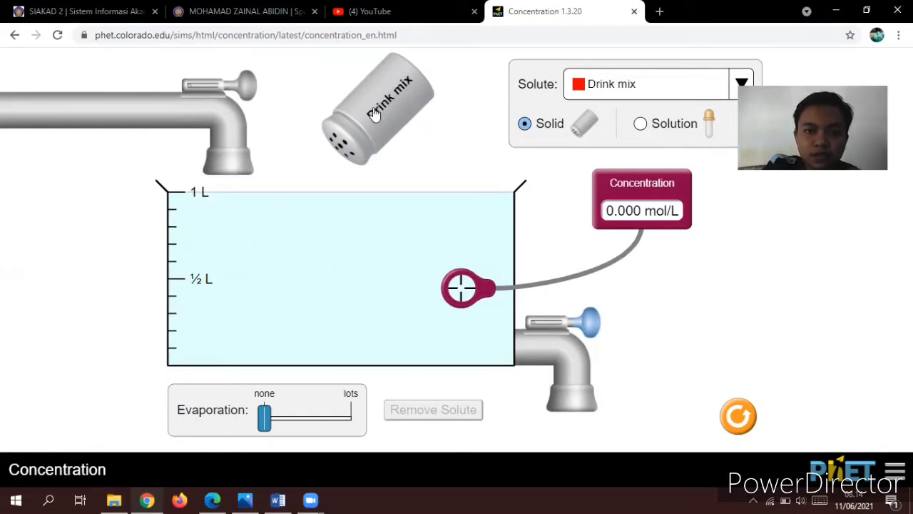
pyautogui.moveTo(373, 114); pyautogui.dragTo(407, 119)
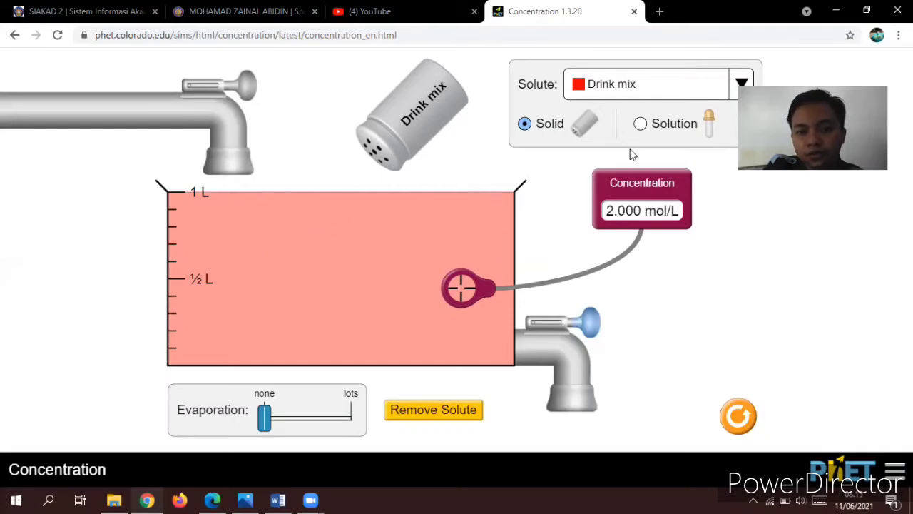
# Change the solute to Cobalt(II) nitrate, drain the water to about 0.9 L and shake in the solid to about 2.026 mol/L
pyautogui.click(640, 95)
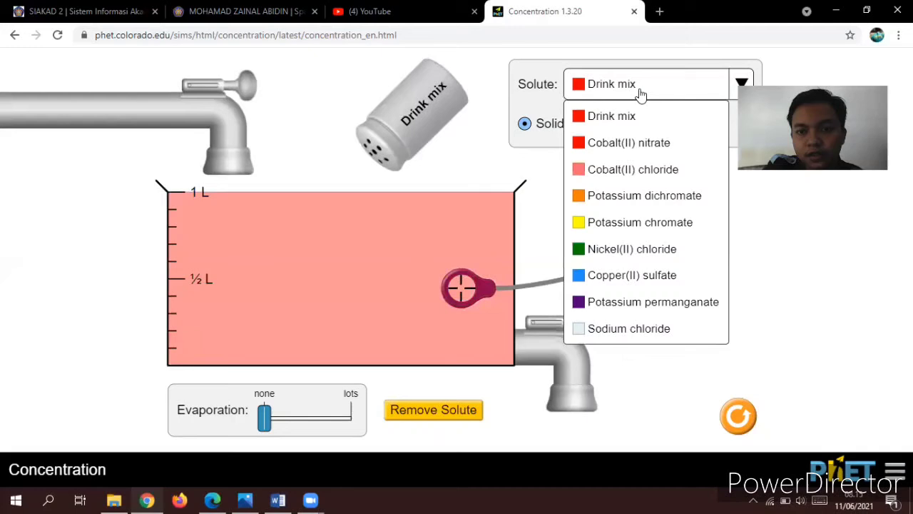
pyautogui.click(630, 146)
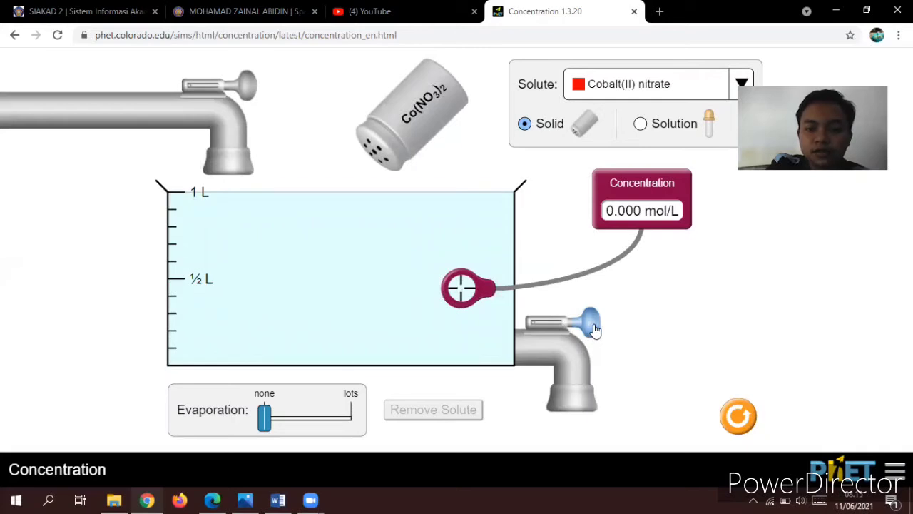
pyautogui.moveTo(596, 330); pyautogui.dragTo(583, 329)
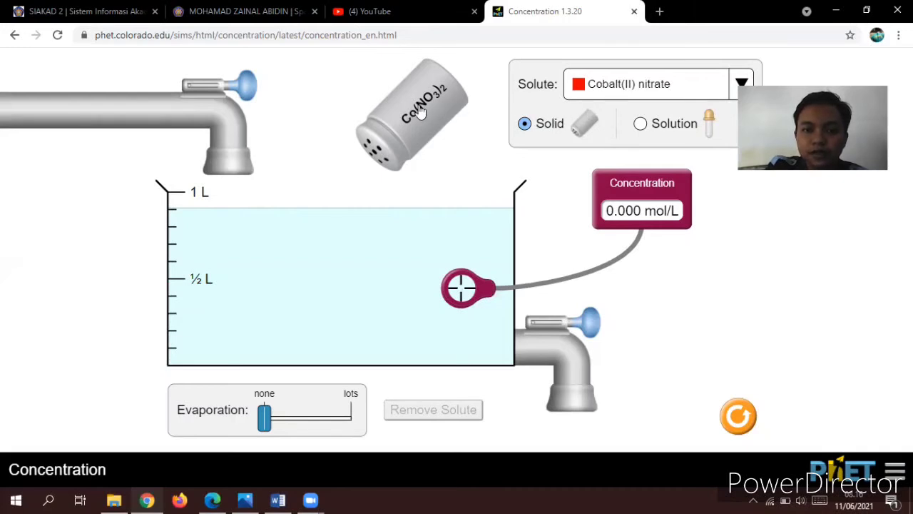
pyautogui.moveTo(421, 112); pyautogui.dragTo(411, 142)
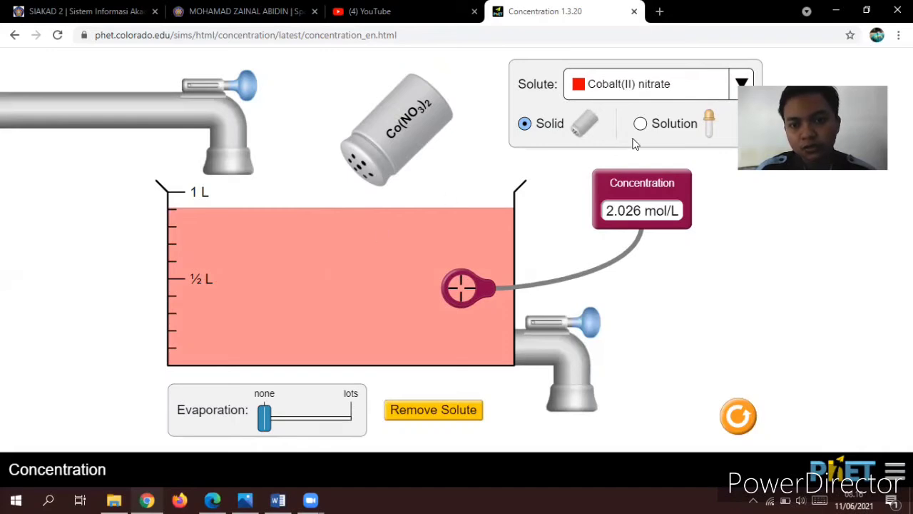
# Change the solute to Cobalt(II) chloride, drain the water to about 0.8 L and shake in the solid to about 2.018 mol/L
pyautogui.click(706, 95)
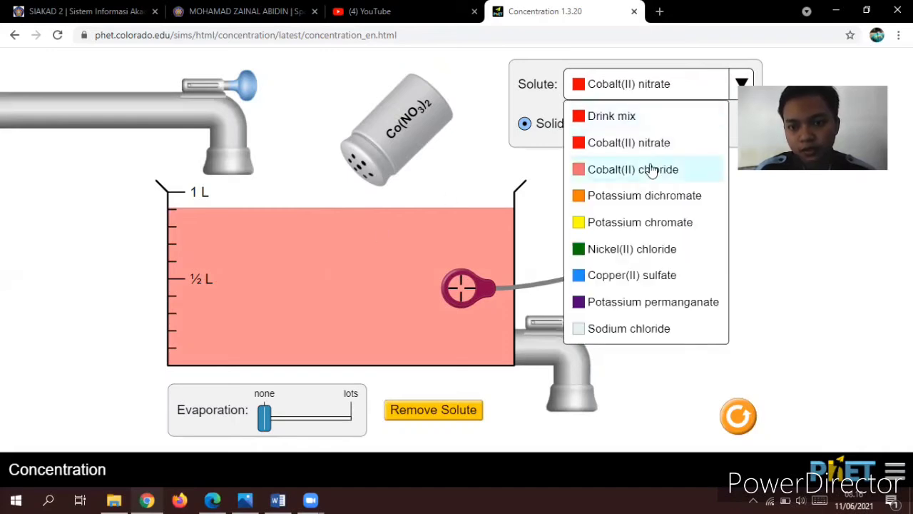
pyautogui.click(608, 171)
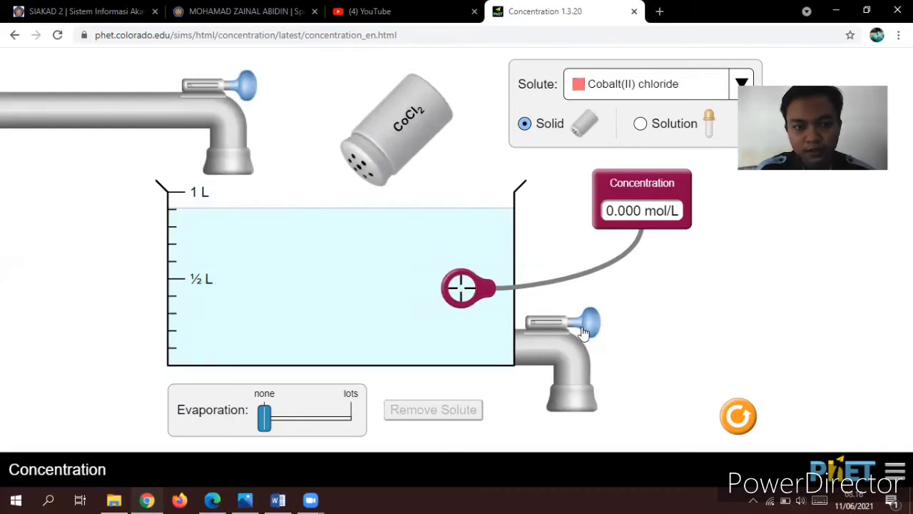
pyautogui.moveTo(583, 333); pyautogui.dragTo(596, 326)
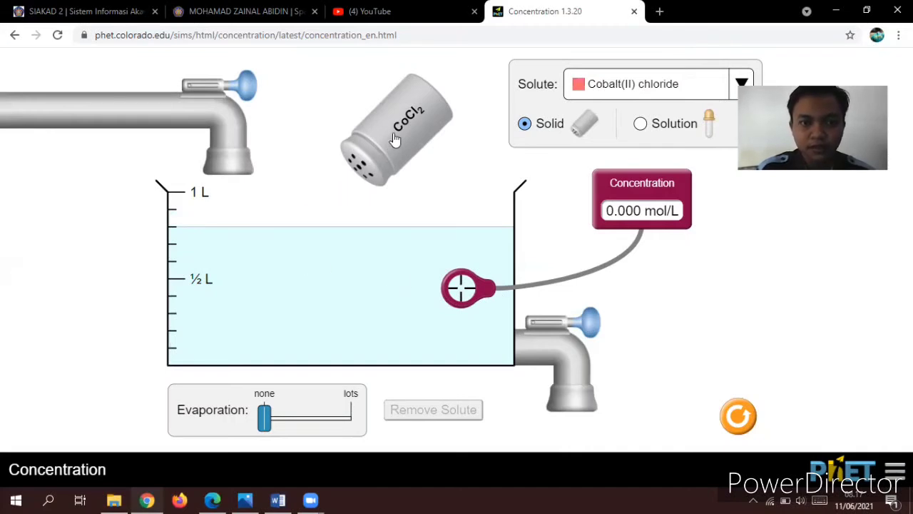
pyautogui.moveTo(395, 140); pyautogui.dragTo(385, 165)
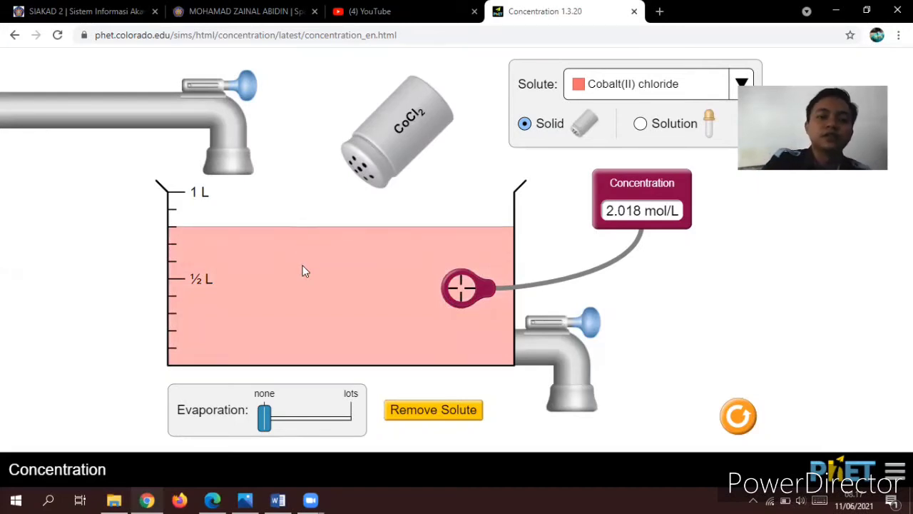
# Change the solute to Potassium dichromate, drain the water to about 0.7 L and shake in the solid past saturation
pyautogui.click(658, 91)
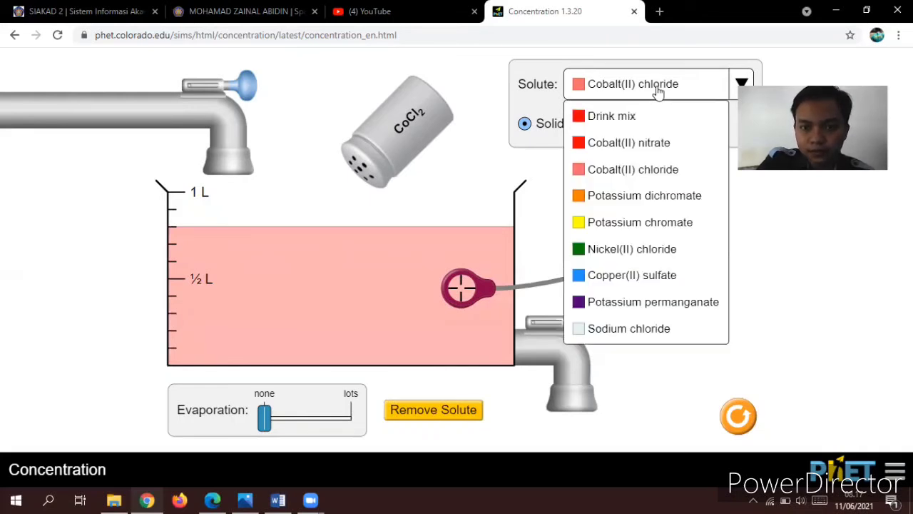
pyautogui.click(640, 202)
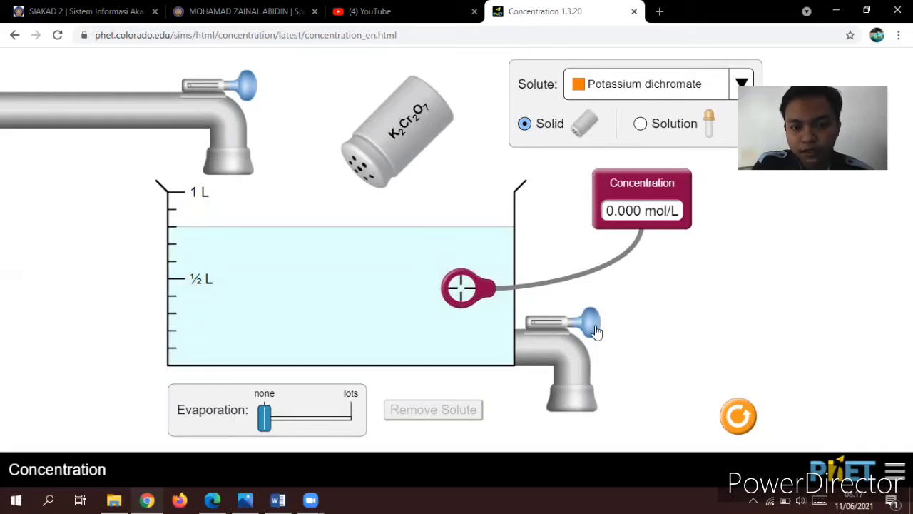
pyautogui.moveTo(597, 332); pyautogui.dragTo(600, 329)
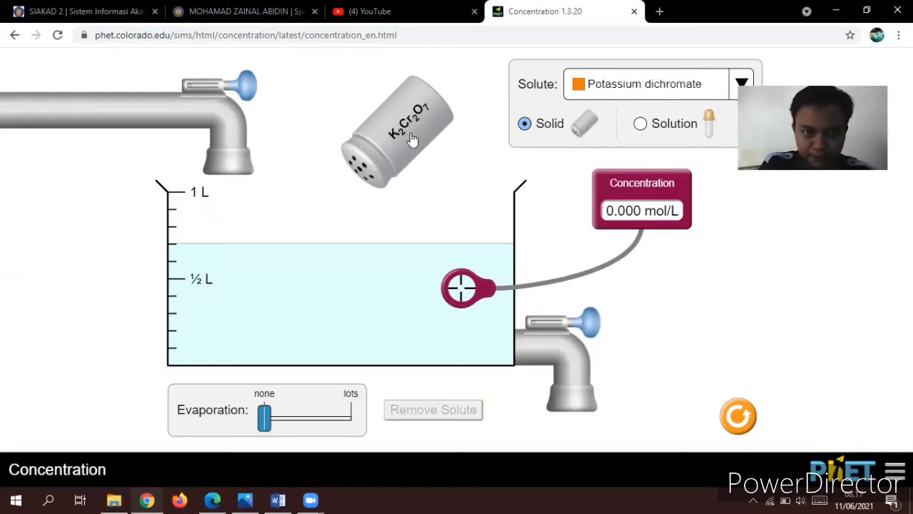
pyautogui.moveTo(411, 139); pyautogui.dragTo(420, 160)
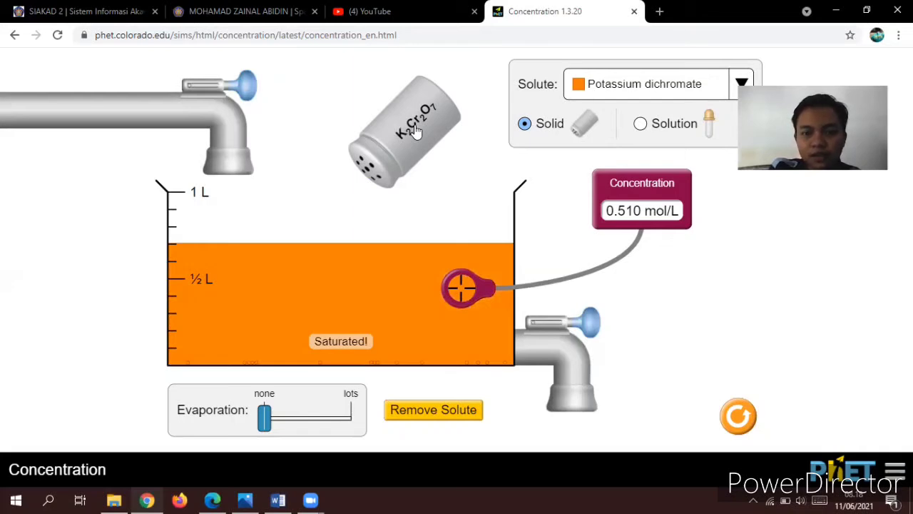
pyautogui.moveTo(416, 132); pyautogui.dragTo(418, 151)
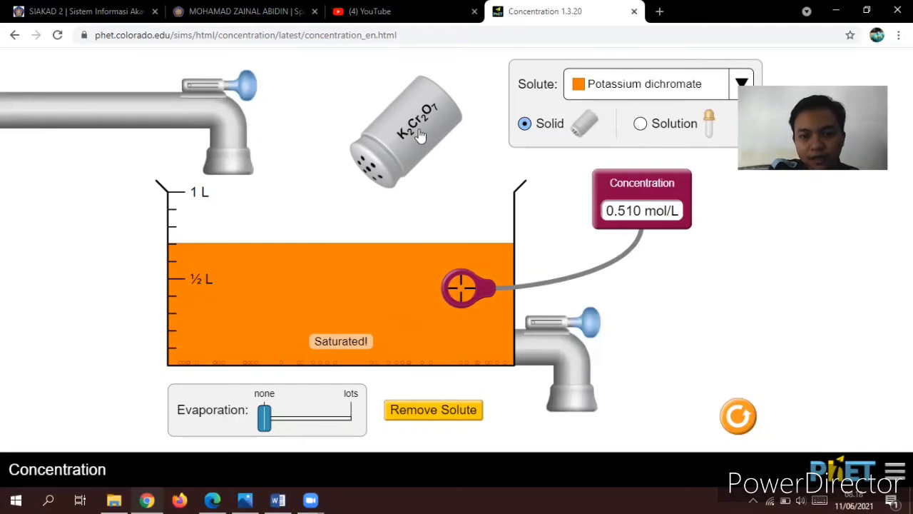
pyautogui.moveTo(421, 135); pyautogui.dragTo(426, 186)
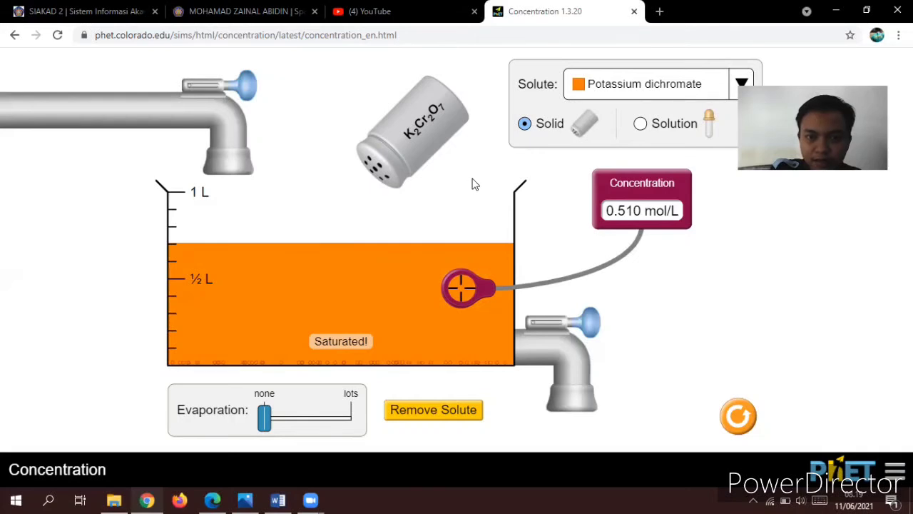
pyautogui.click(651, 86)
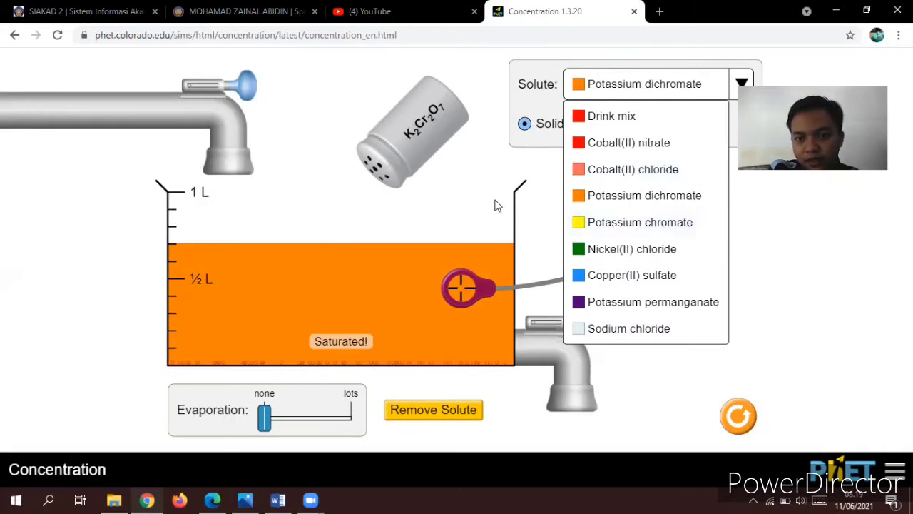
pyautogui.click(673, 225)
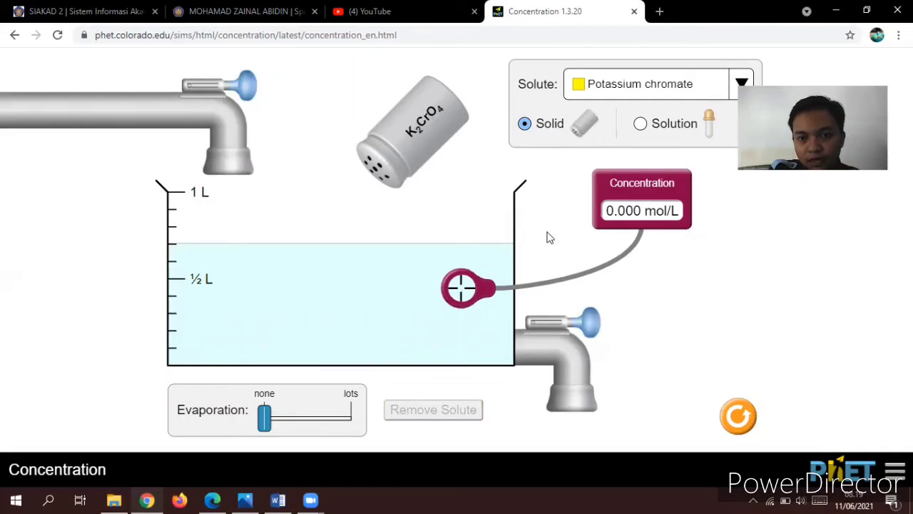
pyautogui.click(655, 92)
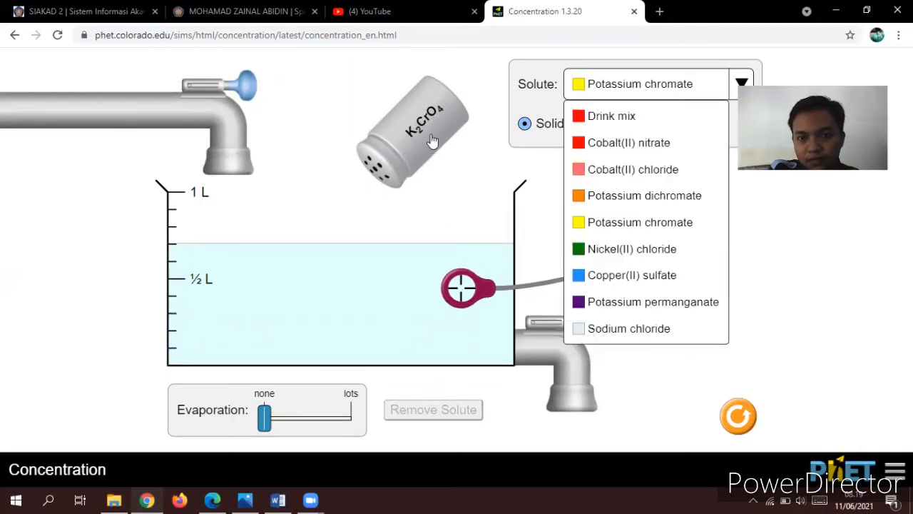
pyautogui.click(528, 225)
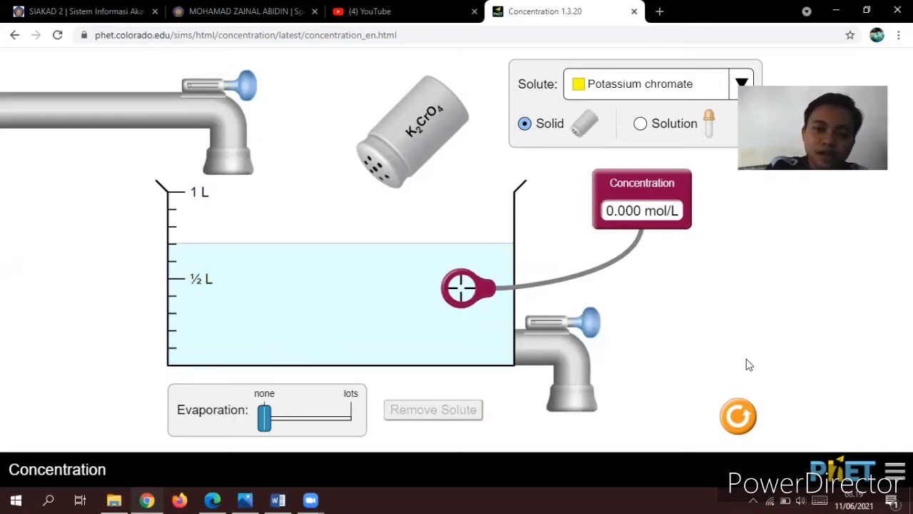
# Reset the Concentration simulation and drain all the water out of the beaker
pyautogui.click(738, 419)
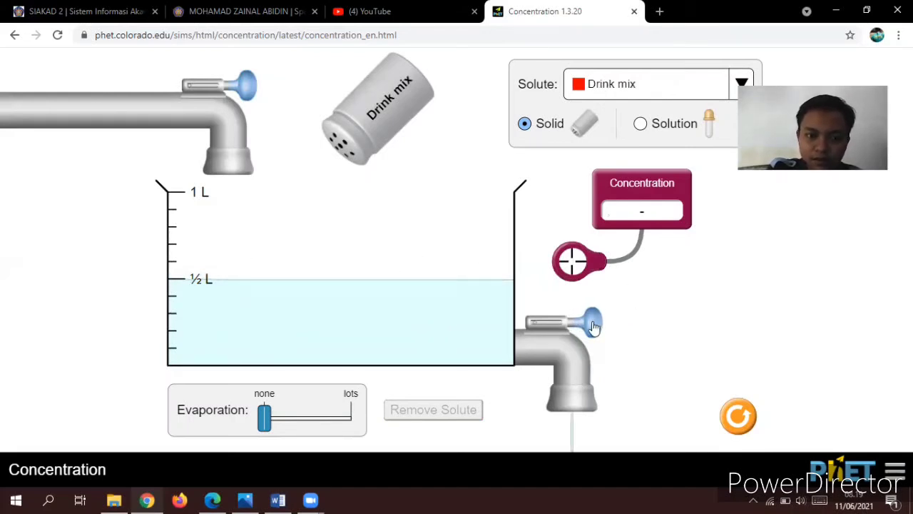
pyautogui.moveTo(592, 326); pyautogui.dragTo(622, 323)
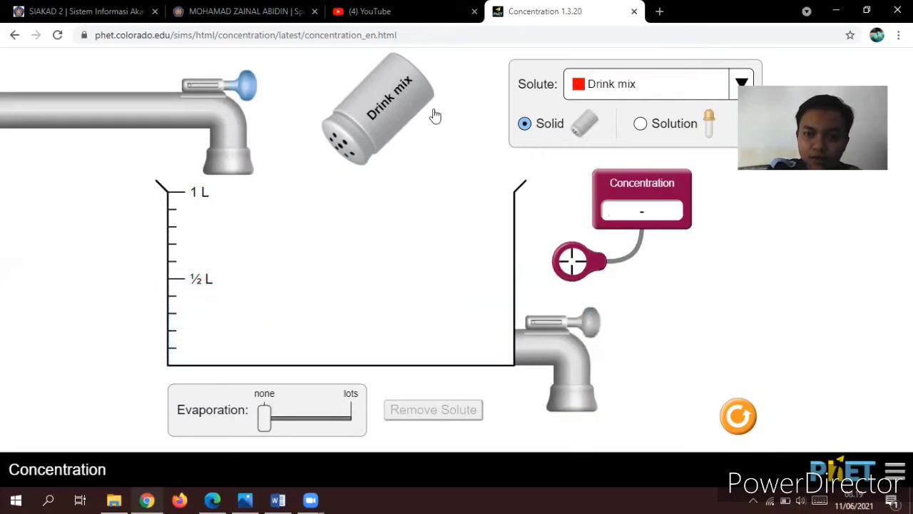
# Switch the solute to solution form, keep Drink mix and dispense it into the empty beaker up to the ½ L mark
pyautogui.click(641, 125)
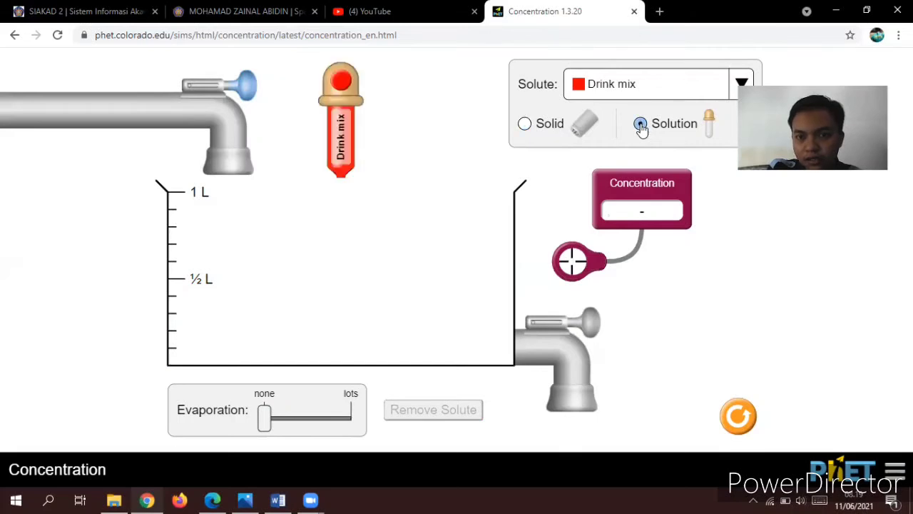
pyautogui.click(671, 87)
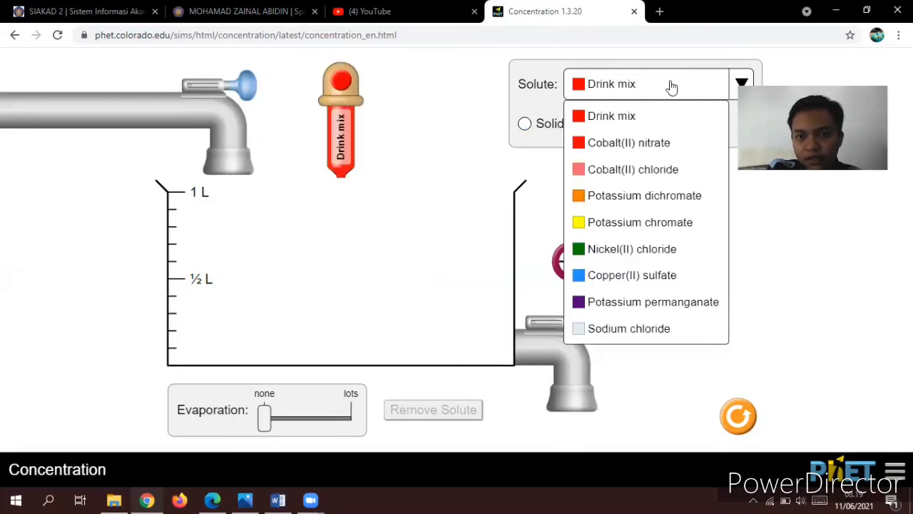
pyautogui.click(671, 87)
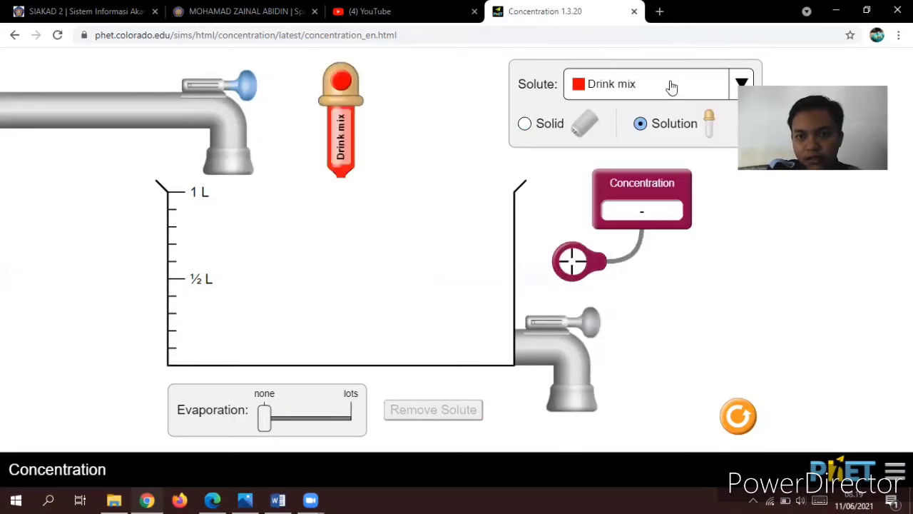
pyautogui.click(340, 84)
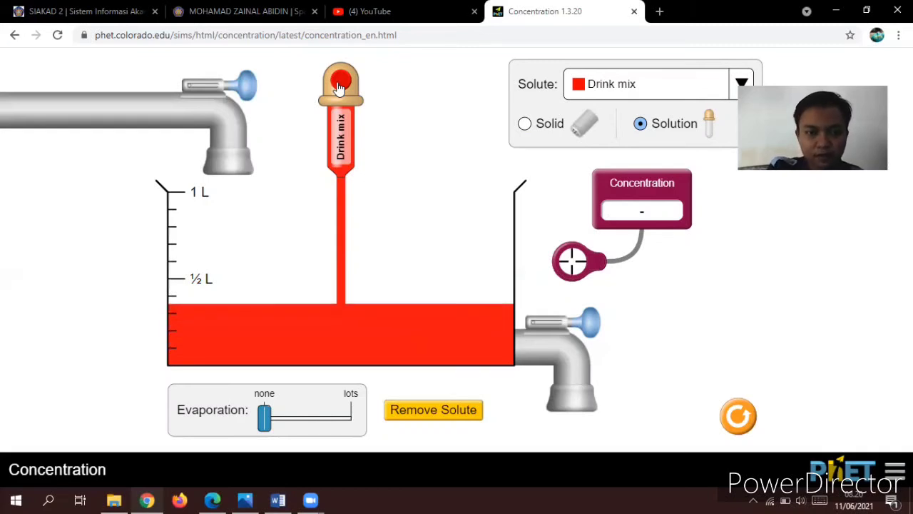
pyautogui.moveTo(341, 86); pyautogui.dragTo(341, 86)
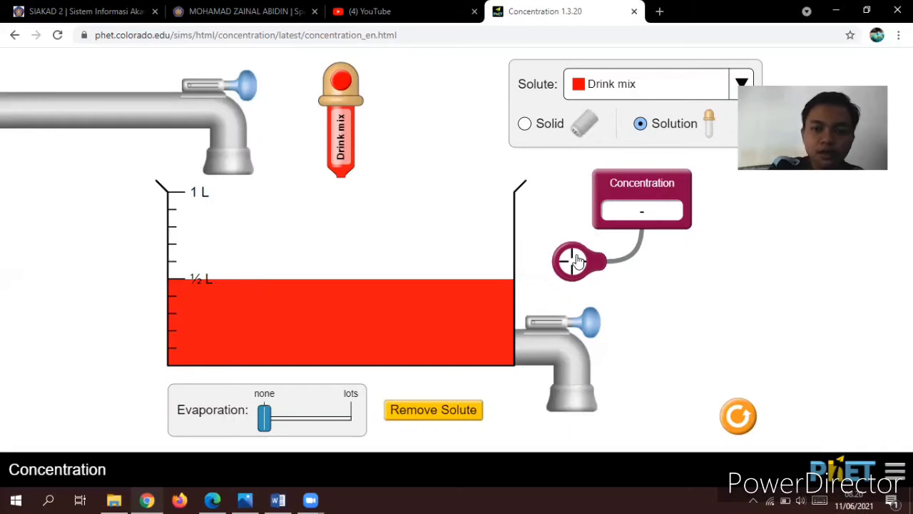
# Place the concentration probe in the Drink mix solution and shake in solid Drink mix until it is saturated
pyautogui.moveTo(578, 262); pyautogui.dragTo(466, 308)
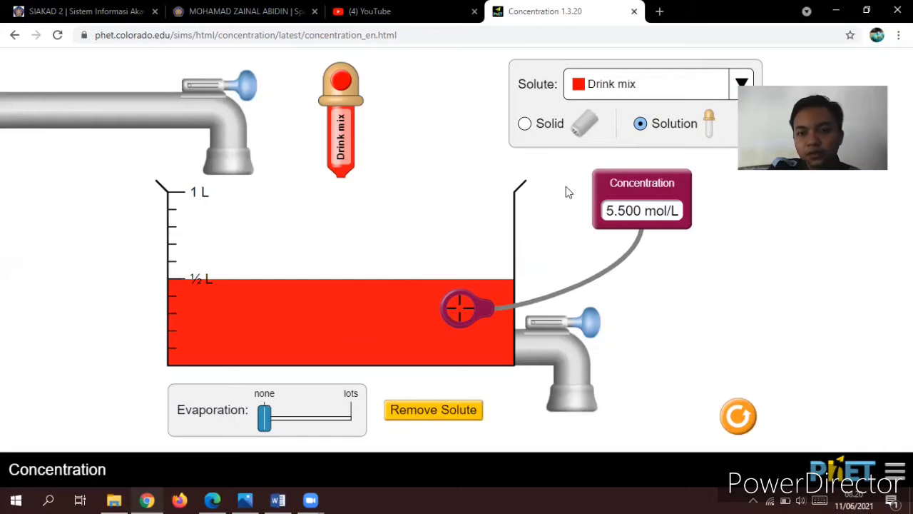
pyautogui.click(526, 124)
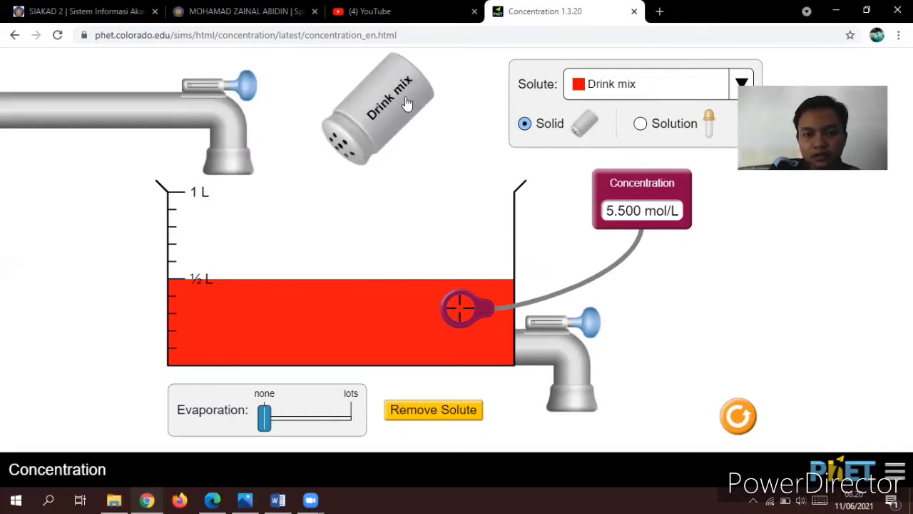
pyautogui.moveTo(406, 103); pyautogui.dragTo(435, 124)
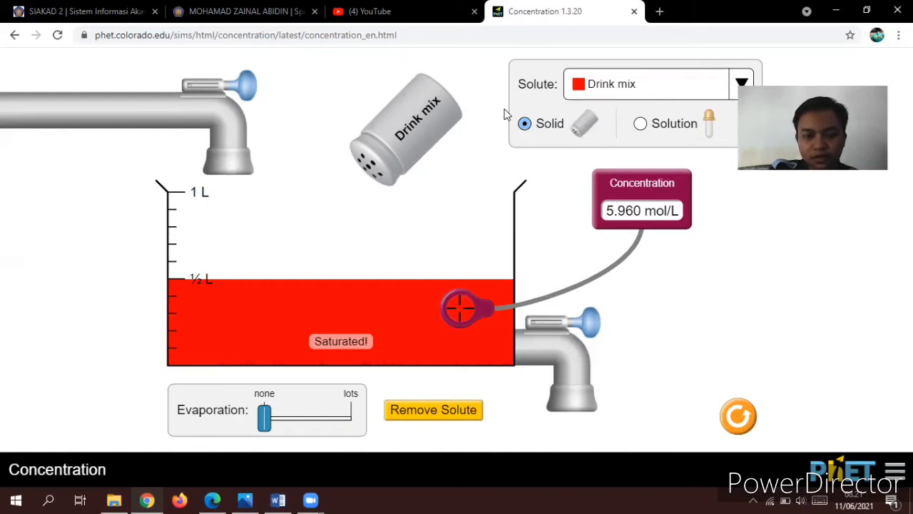
# Change the solute to Potassium chromate and drain the beaker completely
pyautogui.click(653, 85)
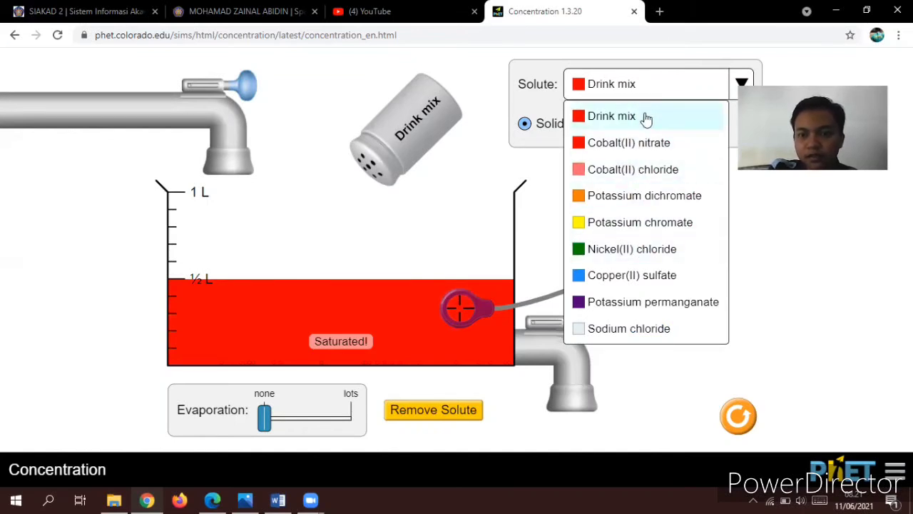
pyautogui.click(676, 227)
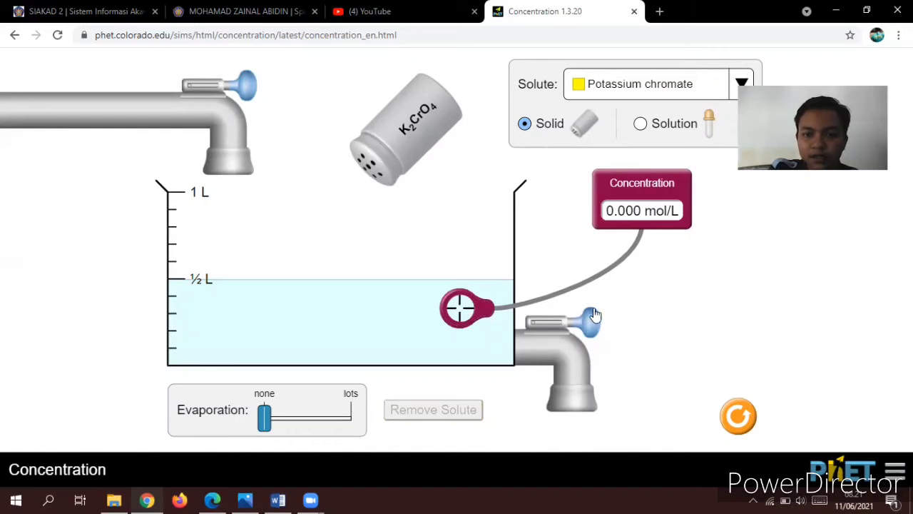
pyautogui.moveTo(585, 324); pyautogui.dragTo(673, 331)
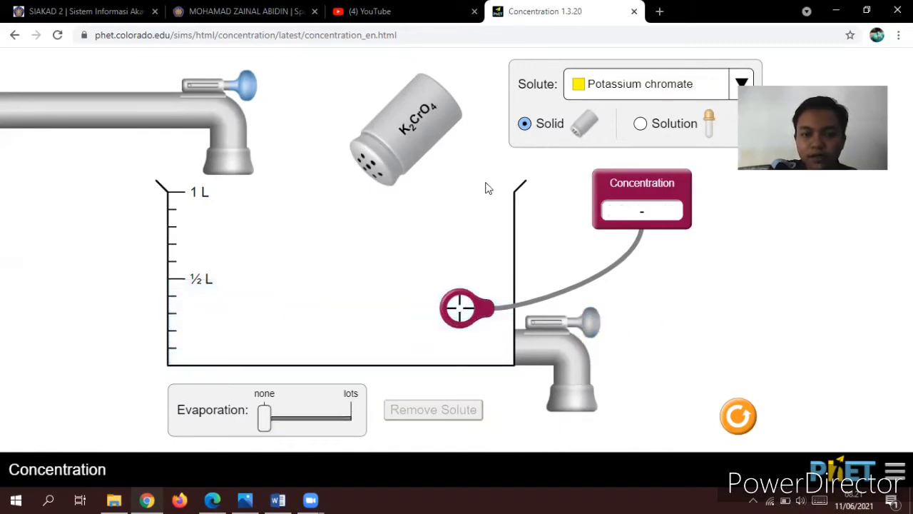
# Switch Potassium chromate to solution form and dispense it into the empty beaker up to the ½ L mark
pyautogui.click(660, 134)
pyautogui.moveTo(342, 84); pyautogui.dragTo(344, 87)
pyautogui.moveTo(343, 87); pyautogui.dragTo(344, 87)
pyautogui.click(344, 87)
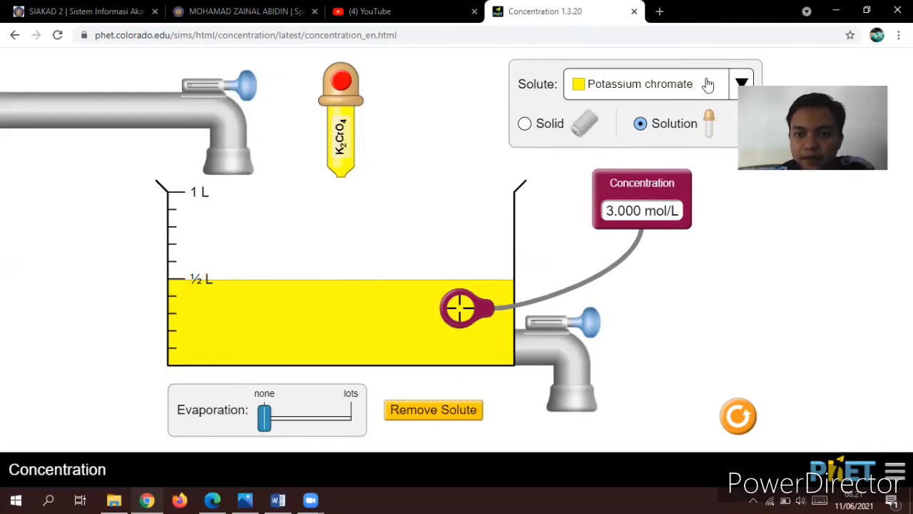
# Switch Potassium chromate back to solid form and shake it into the solution past saturation
pyautogui.click(525, 125)
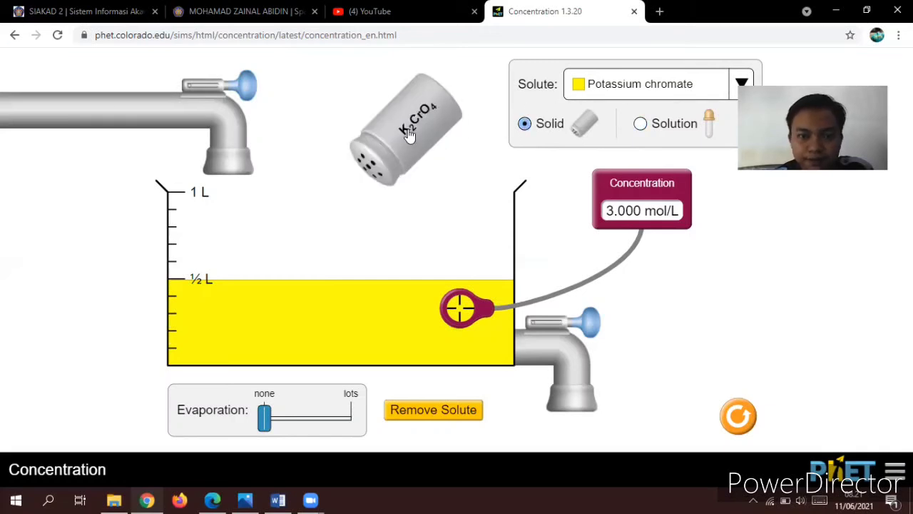
pyautogui.moveTo(409, 136); pyautogui.dragTo(396, 185)
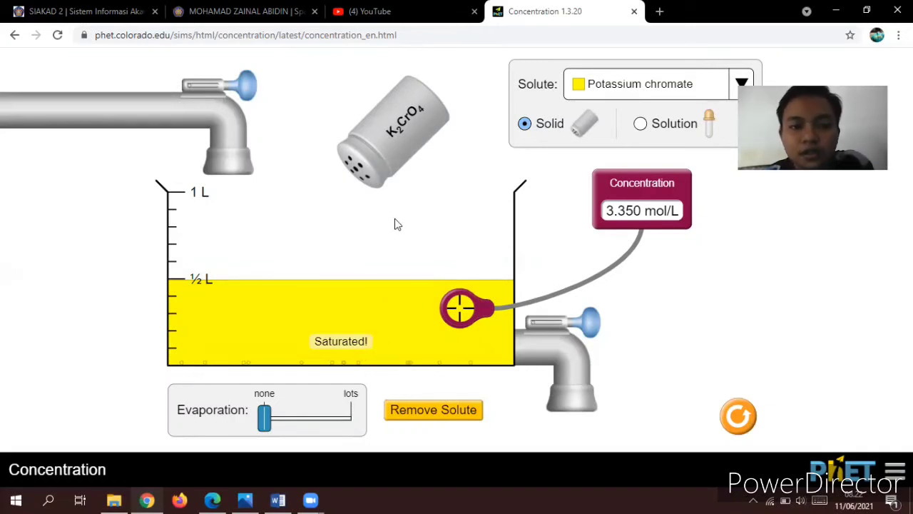
pyautogui.moveTo(408, 126); pyautogui.dragTo(411, 158)
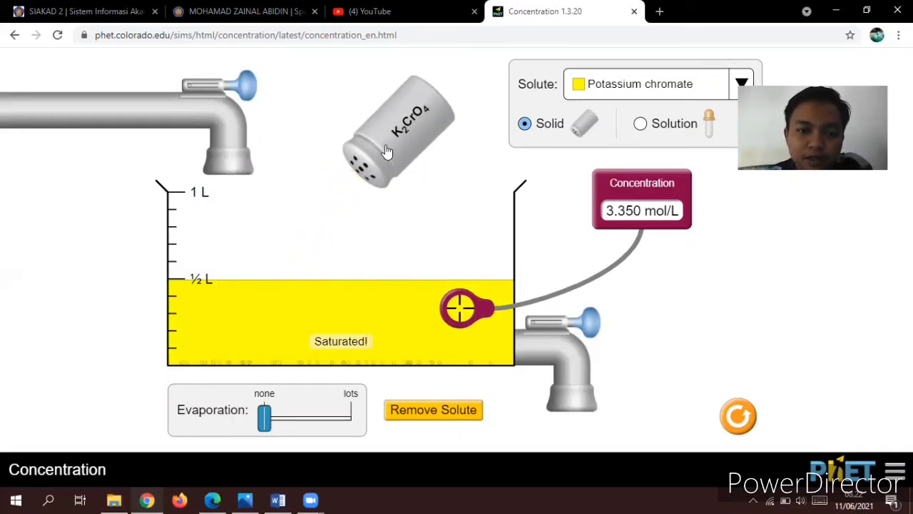
# Shake a little more solid Potassium chromate into the saturated solution and change the solute to Copper(II) sulfate
pyautogui.moveTo(385, 152); pyautogui.dragTo(388, 162)
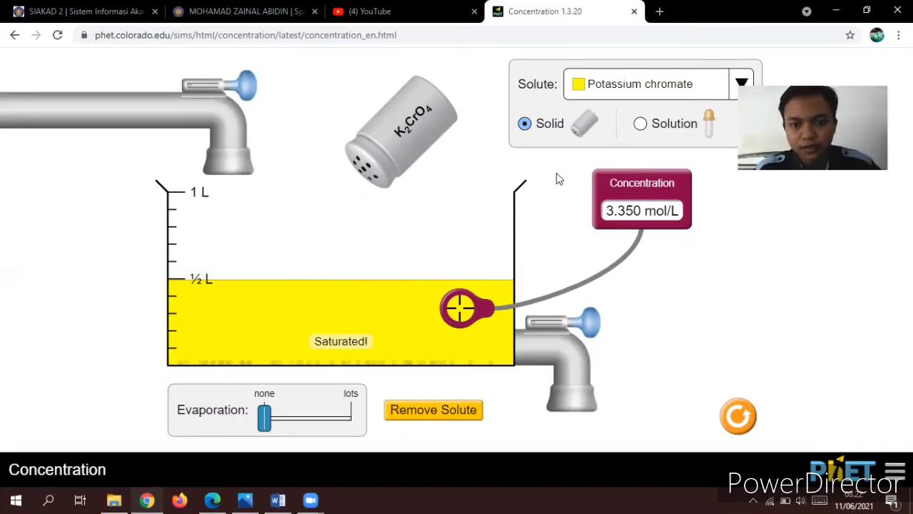
pyautogui.click(651, 86)
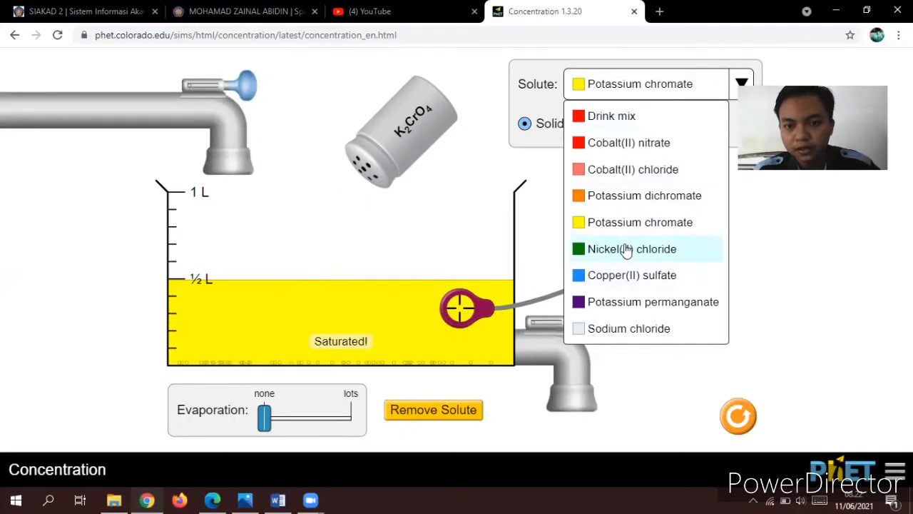
pyautogui.click(606, 223)
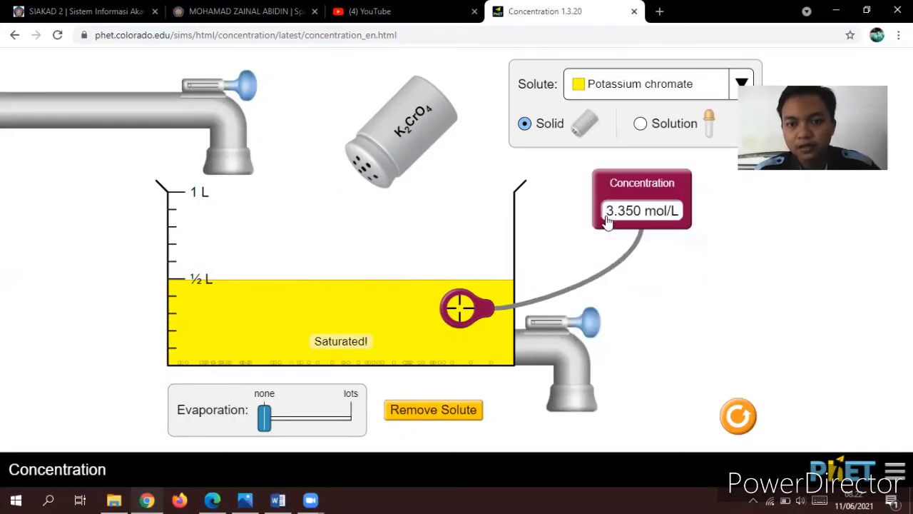
pyautogui.click(612, 98)
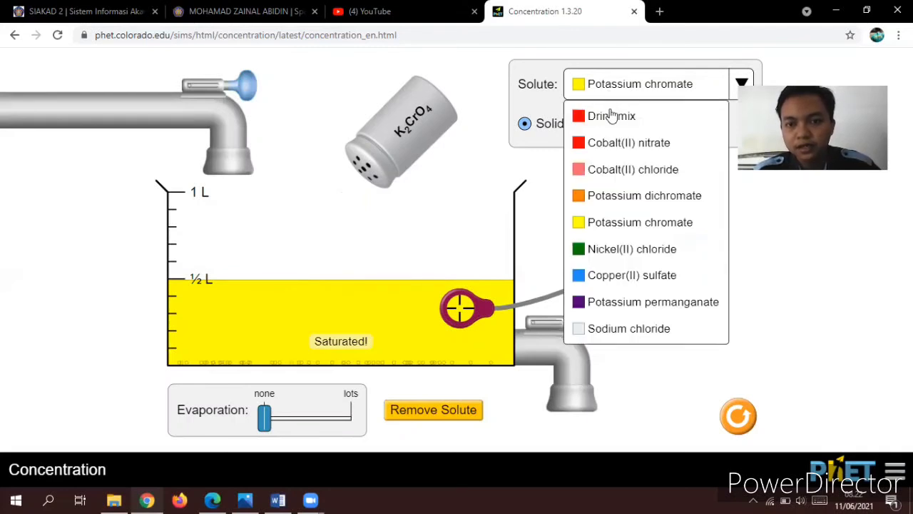
pyautogui.click(621, 275)
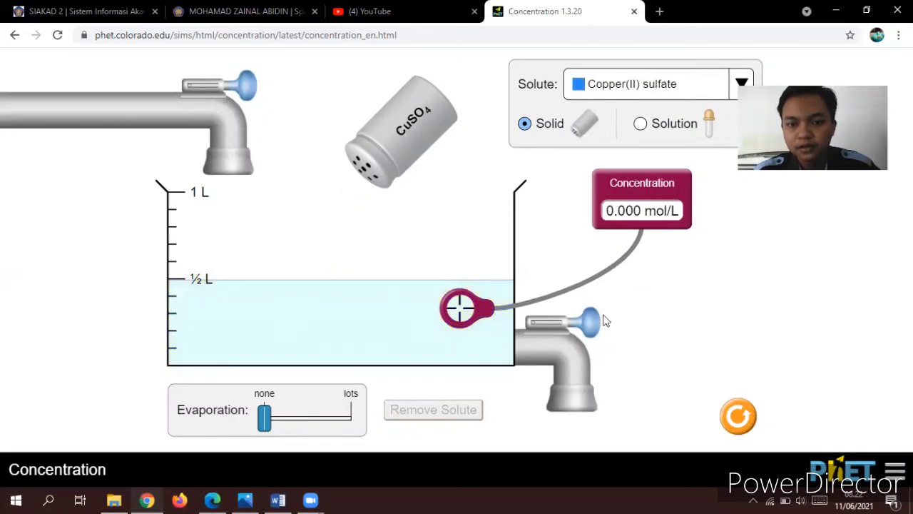
# Drain the beaker completely and refill it with Copper(II) sulfate in solution form up to the ½ L mark
pyautogui.moveTo(597, 332); pyautogui.dragTo(640, 322)
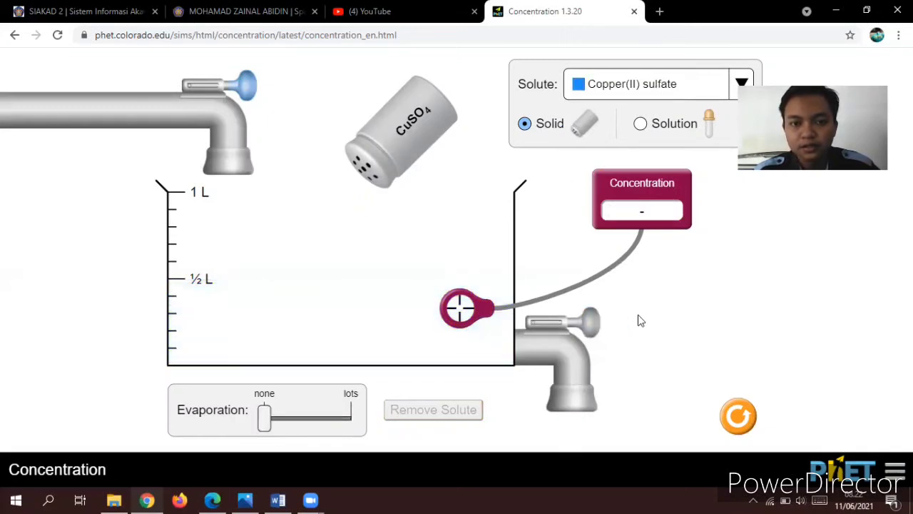
pyautogui.click(640, 124)
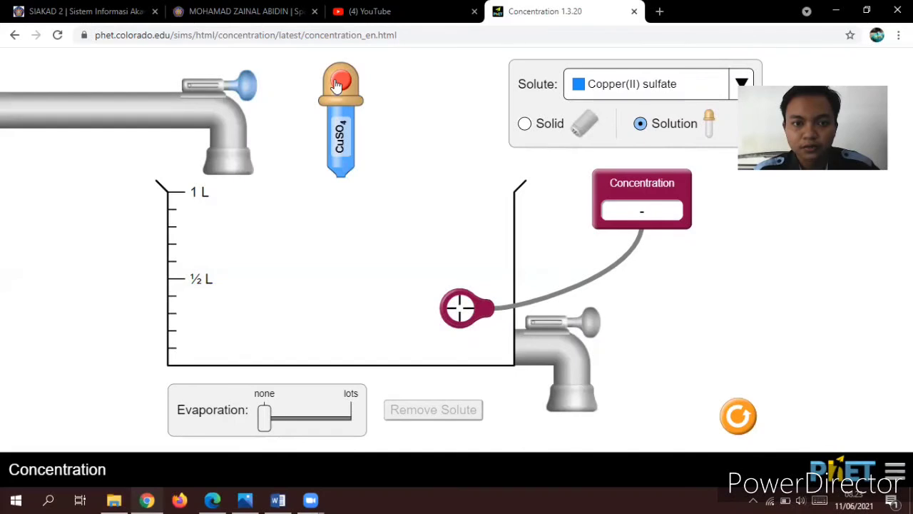
pyautogui.moveTo(338, 85); pyautogui.dragTo(338, 84)
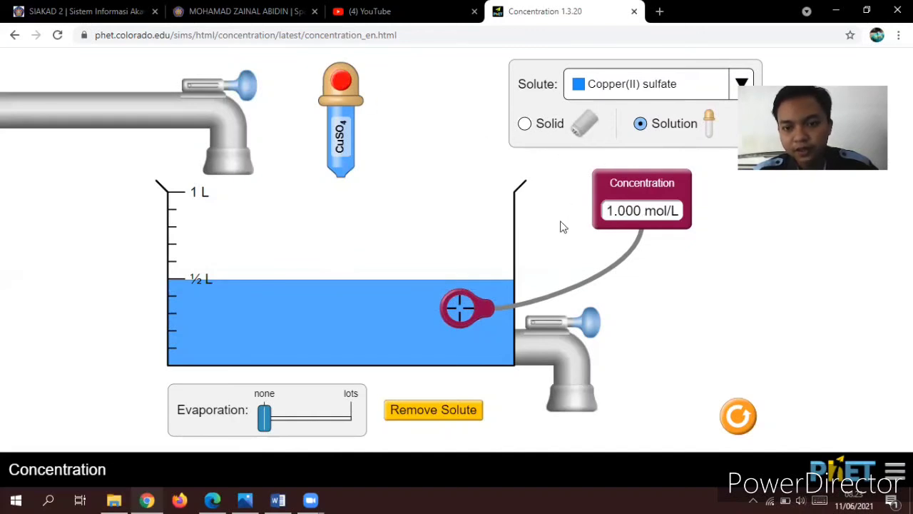
# Switch Copper(II) sulfate to solid form and shake it into the solution past saturation
pyautogui.click(525, 124)
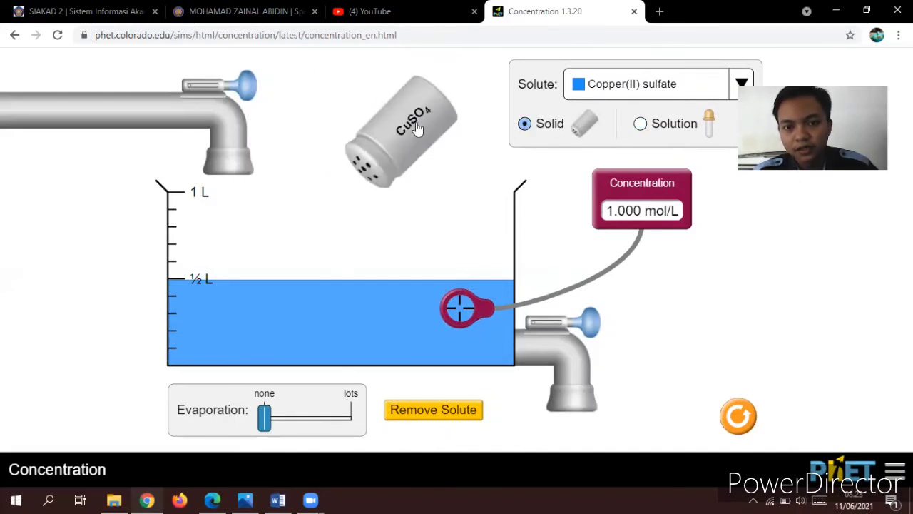
pyautogui.moveTo(391, 134)
pyautogui.mouseDown()
pyautogui.moveTo(389, 112)
pyautogui.moveTo(385, 138)
pyautogui.moveTo(402, 141)
pyautogui.moveTo(385, 143)
pyautogui.moveTo(395, 147)
pyautogui.mouseUp()
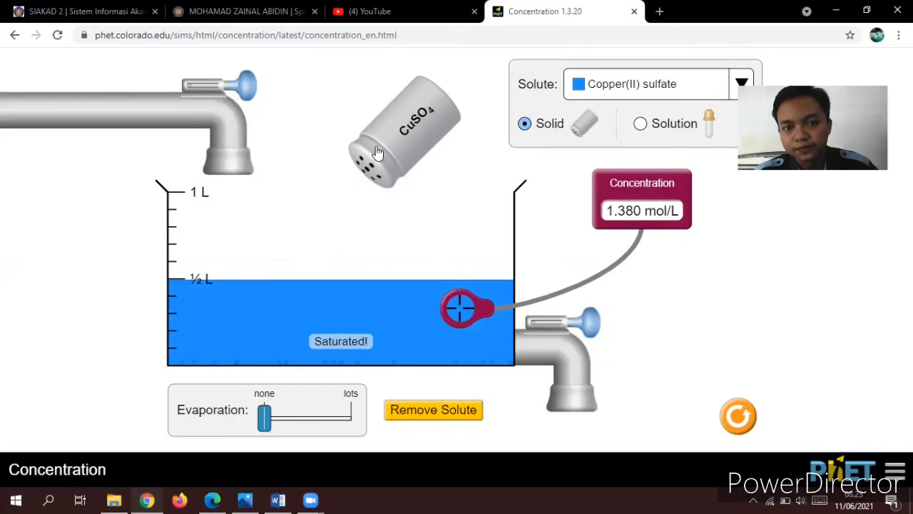
pyautogui.moveTo(378, 153); pyautogui.dragTo(380, 149)
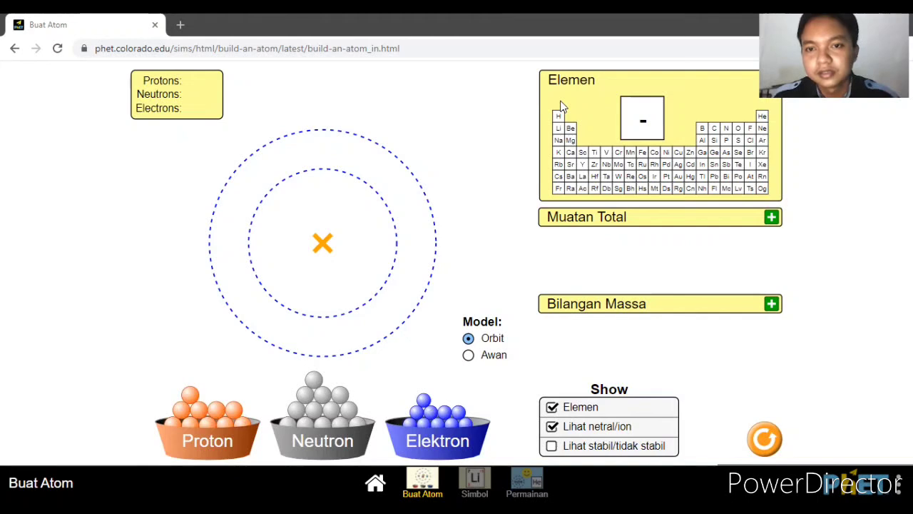
# Expand the Muatan Total and Bilangan Massa displays and turn on the Lihat stabil/tidak stabil option
pyautogui.click(771, 217)
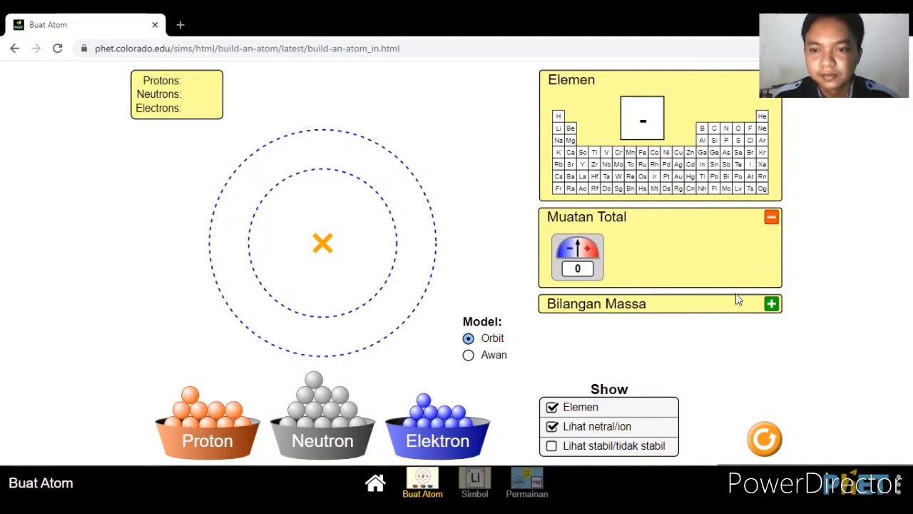
pyautogui.click(771, 305)
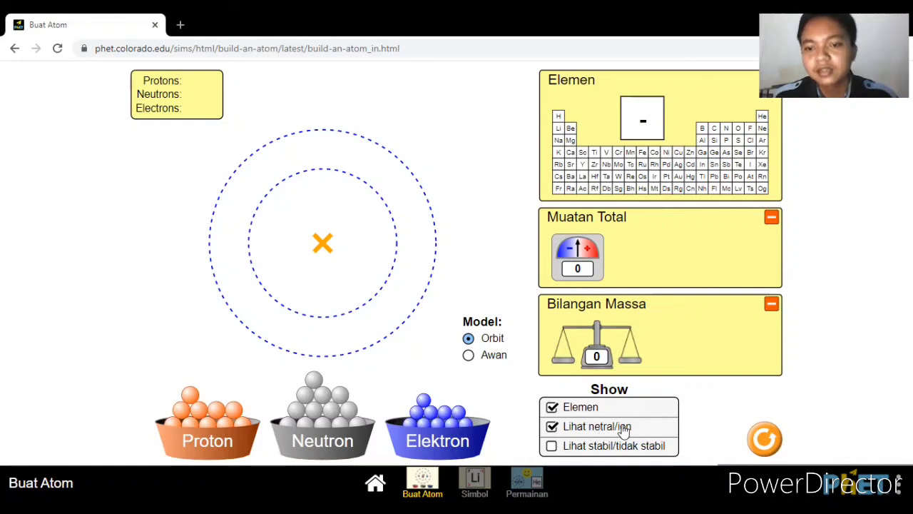
pyautogui.click(553, 447)
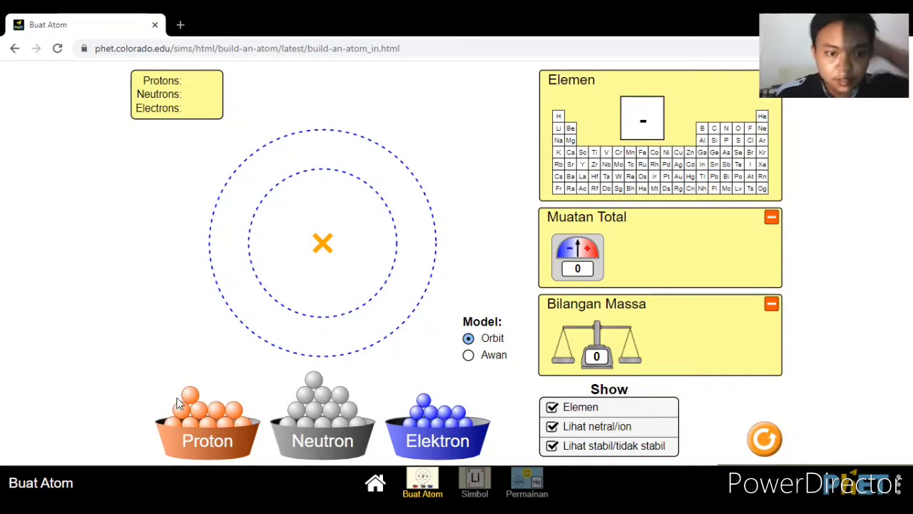
# Build a neutral hydrogen atom by placing one proton and one neutron in the nucleus and one electron in the inner orbit
pyautogui.moveTo(187, 400); pyautogui.dragTo(321, 244)
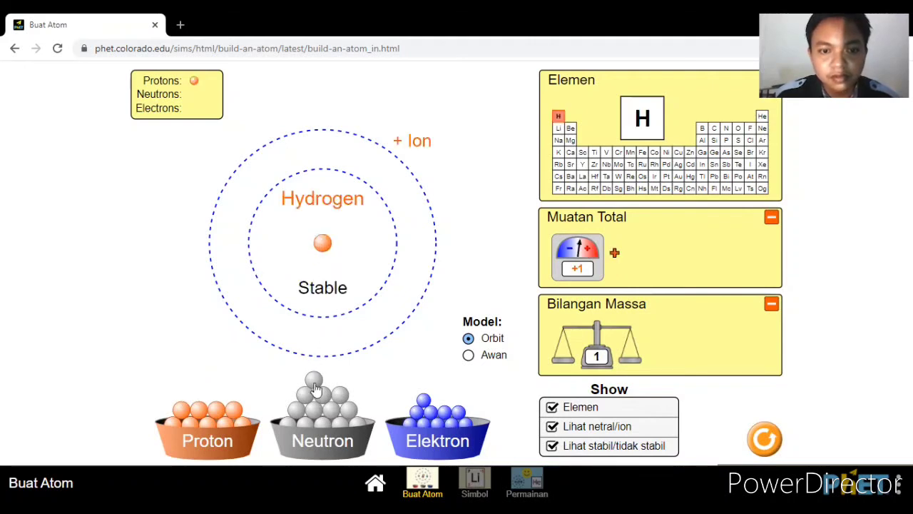
pyautogui.moveTo(315, 385); pyautogui.dragTo(319, 403)
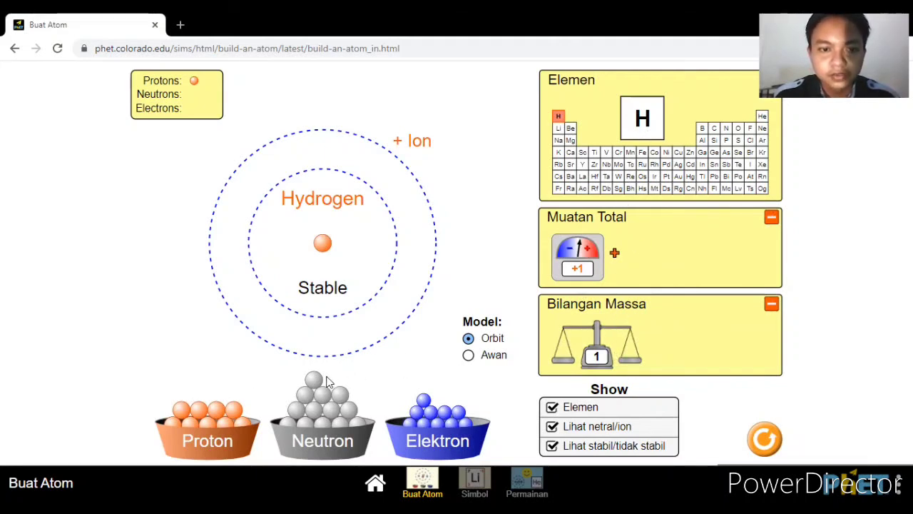
pyautogui.moveTo(316, 382); pyautogui.dragTo(319, 281)
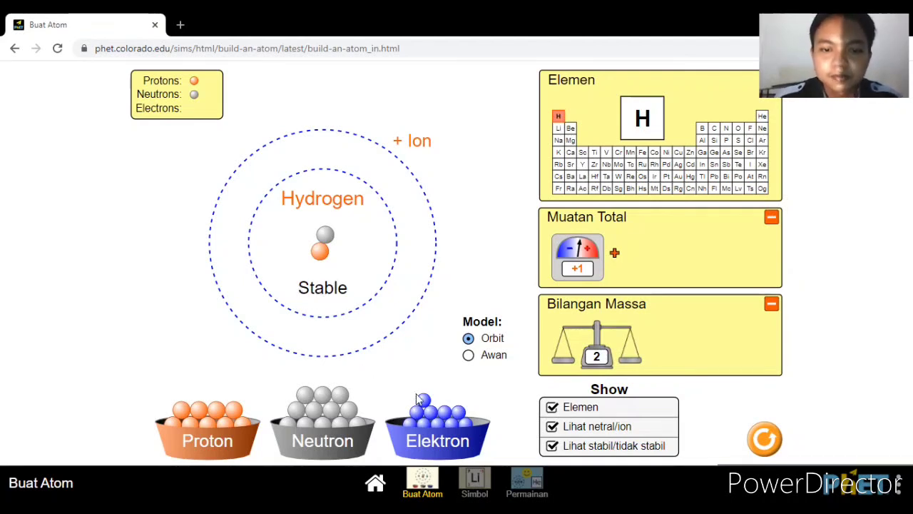
pyautogui.moveTo(424, 404); pyautogui.dragTo(395, 271)
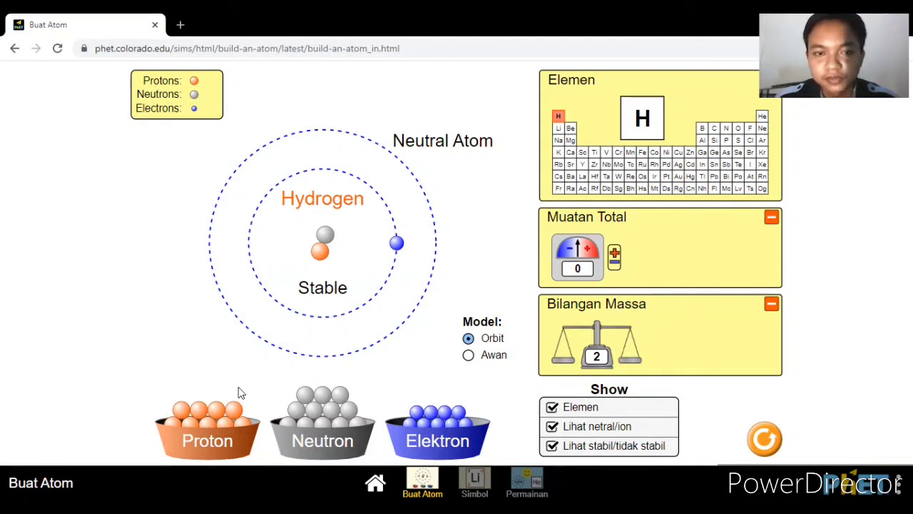
# Turn the hydrogen atom into neutral helium by adding one proton, one neutron and a second inner-orbit electron
pyautogui.moveTo(216, 408); pyautogui.dragTo(294, 266)
pyautogui.moveTo(325, 398); pyautogui.dragTo(326, 264)
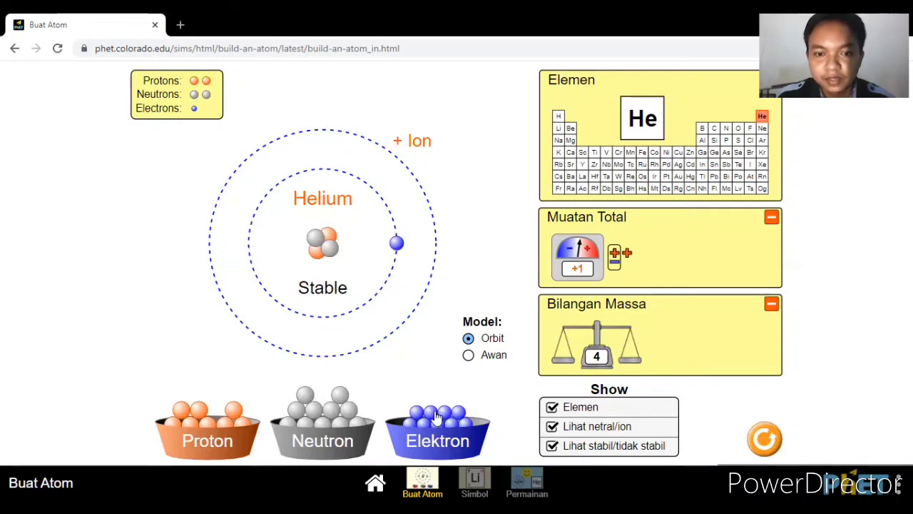
pyautogui.moveTo(437, 416); pyautogui.dragTo(250, 248)
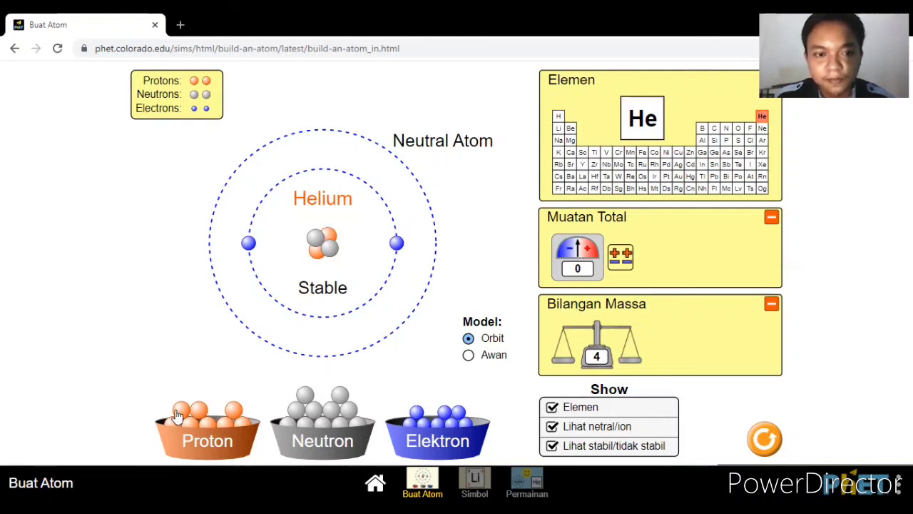
# Turn the helium atom into neutral lithium by adding one proton, one neutron and one electron in the outer orbit
pyautogui.moveTo(182, 411); pyautogui.dragTo(246, 305)
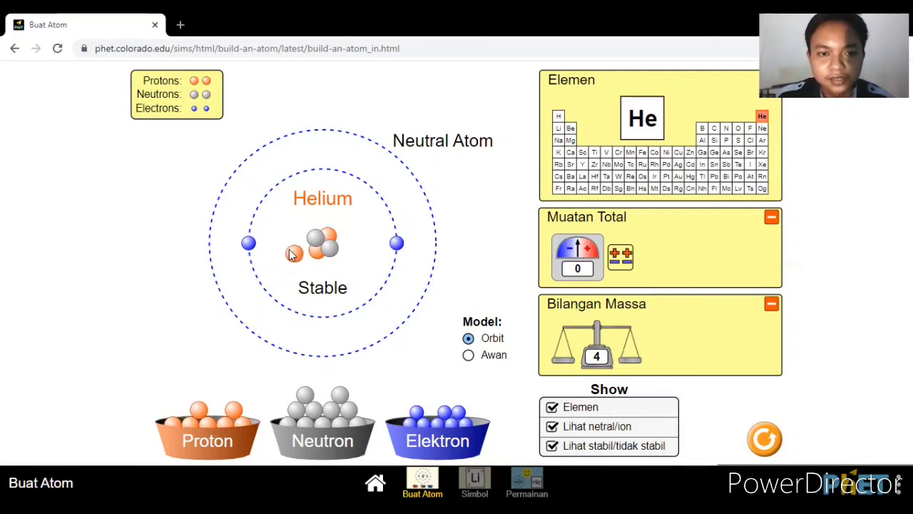
pyautogui.moveTo(305, 394); pyautogui.dragTo(318, 250)
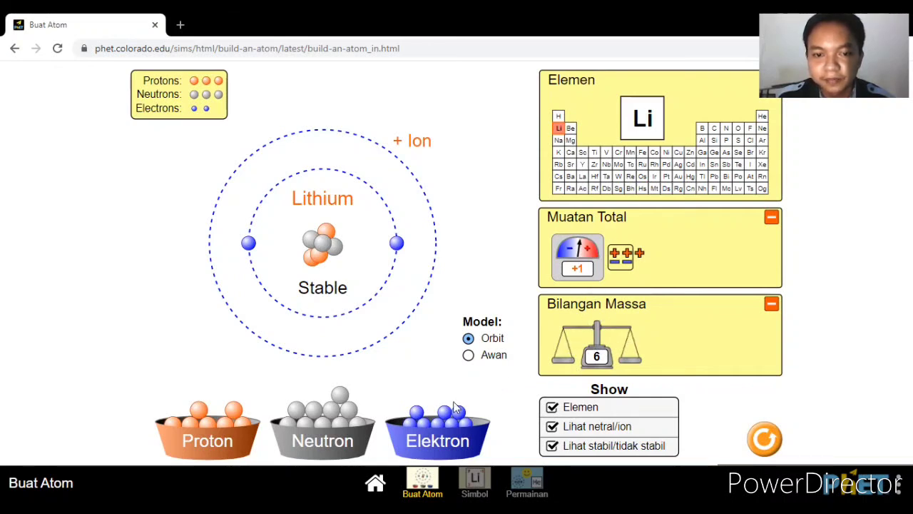
pyautogui.moveTo(443, 416); pyautogui.dragTo(404, 322)
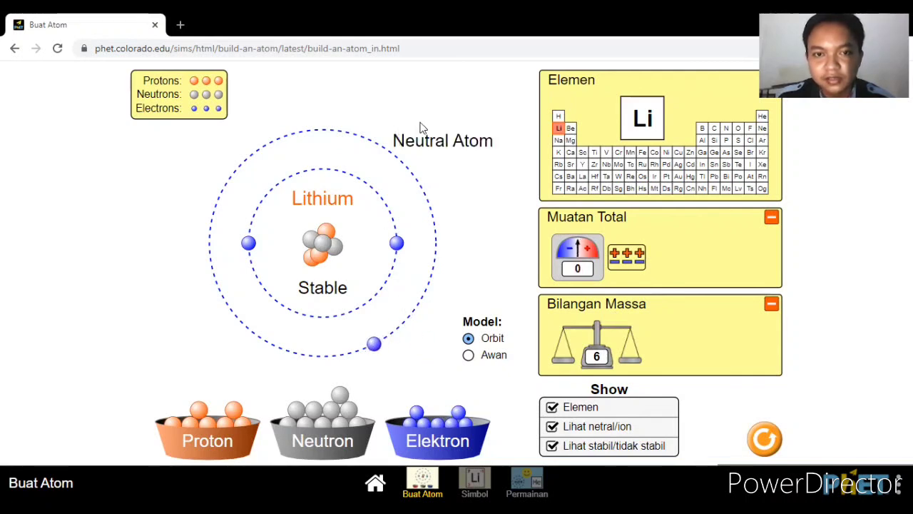